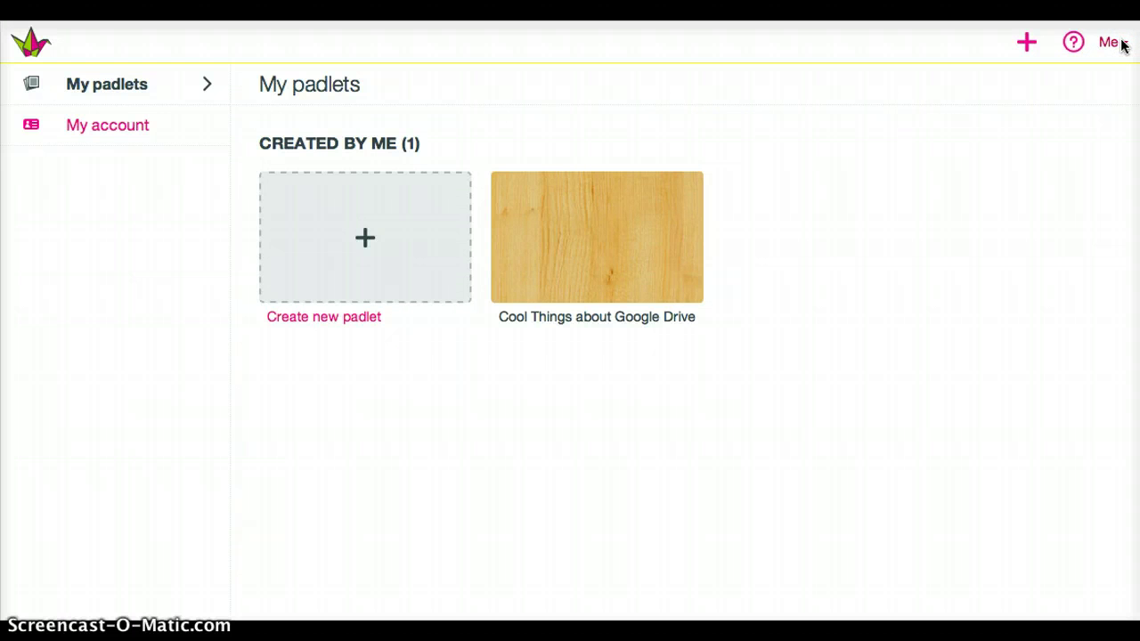
Open the "Cool Things about Google Drive" padlet from the created padlets.
{"action": "left_click", "coordinate": [646, 222]}
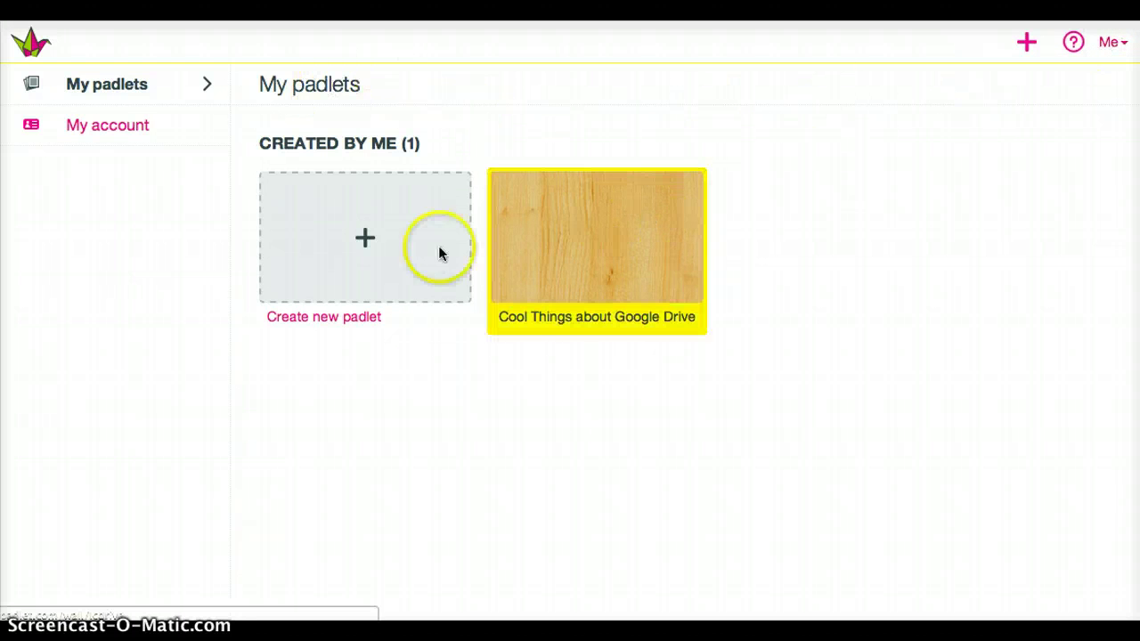
{"action": "left_click", "coordinate": [609, 234]}
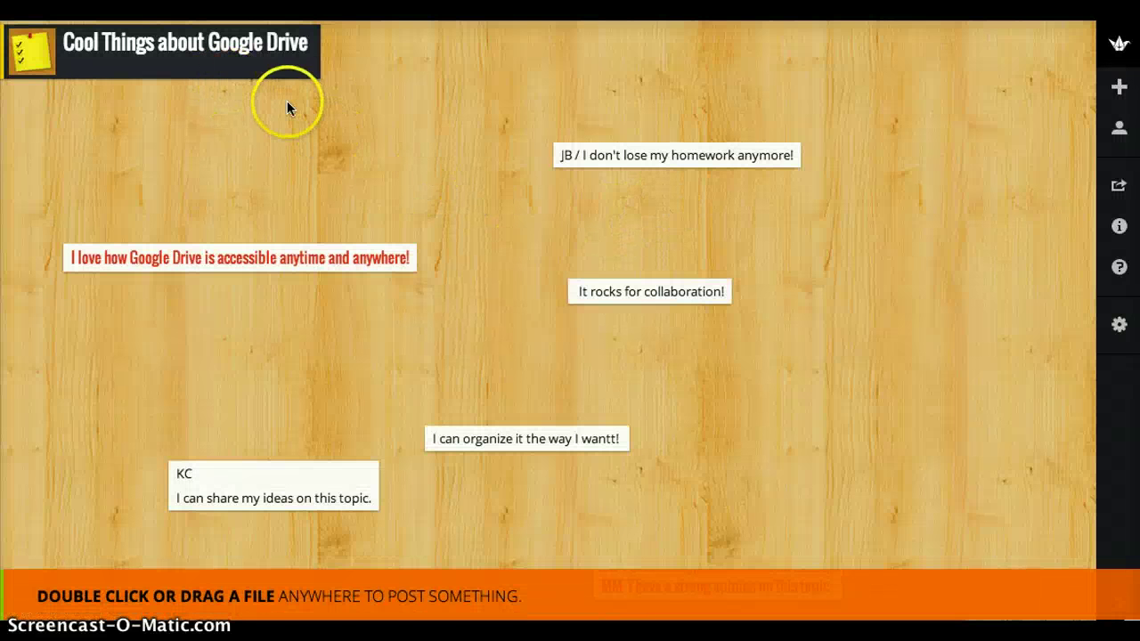
{"action": "mouse_move", "coordinate": [683, 166]}
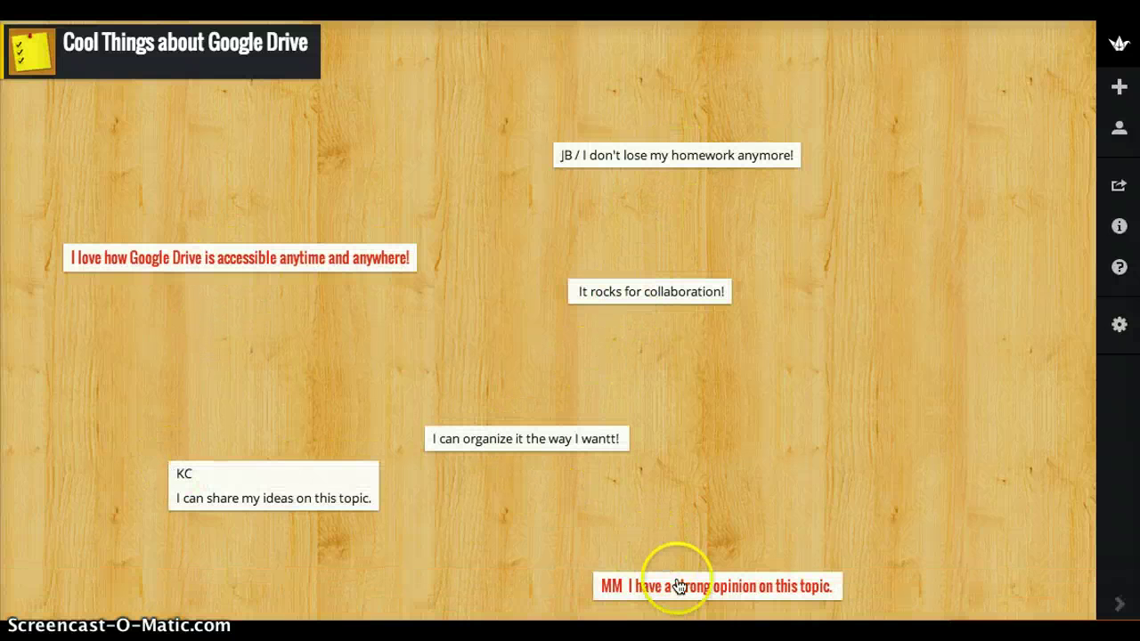
Move the "MM", "I love how Google Drive is accessible" and "KC" notes closer to the other notes around the wall's centre.
{"action": "mouse_move", "coordinate": [679, 586]}
{"action": "mouse_move", "coordinate": [680, 586]}
{"action": "left_mouse_down"}
{"action": "mouse_move", "coordinate": [695, 448]}
{"action": "mouse_move", "coordinate": [682, 384]}
{"action": "left_mouse_up"}
{"action": "mouse_move", "coordinate": [313, 257]}
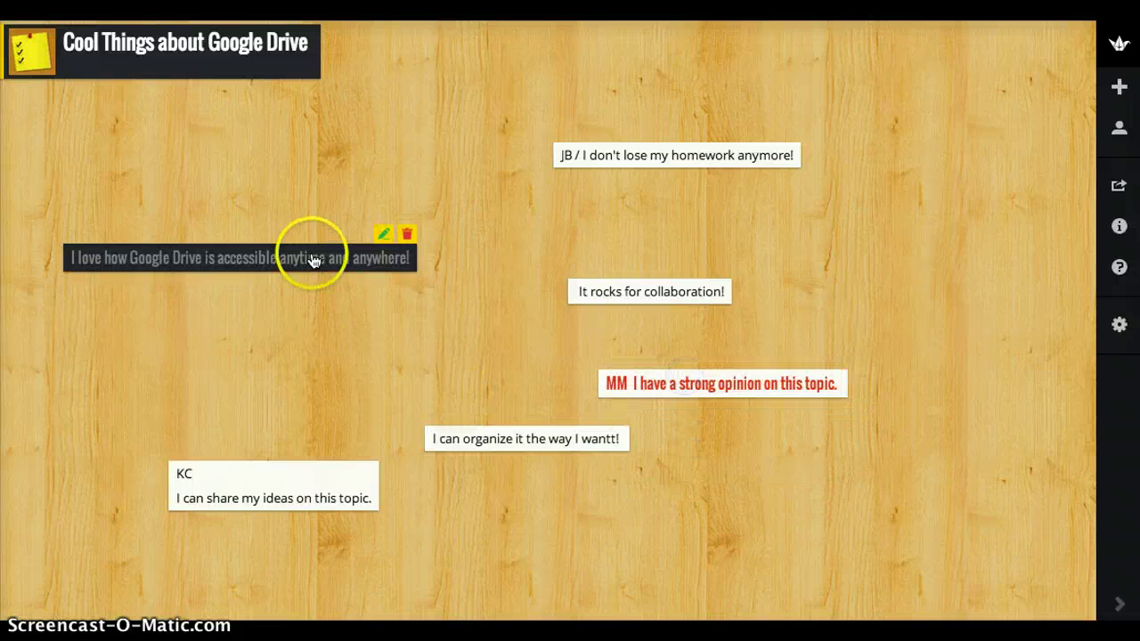
{"action": "left_click_drag", "start_coordinate": [355, 257], "coordinate": [507, 238]}
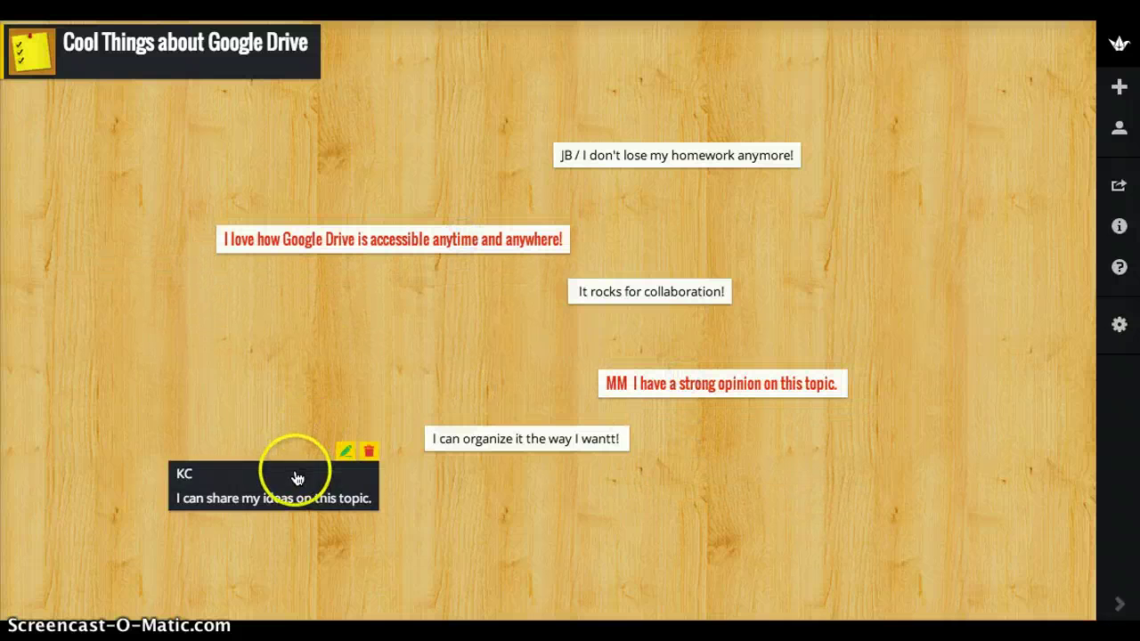
{"action": "left_click_drag", "start_coordinate": [300, 466], "coordinate": [372, 306]}
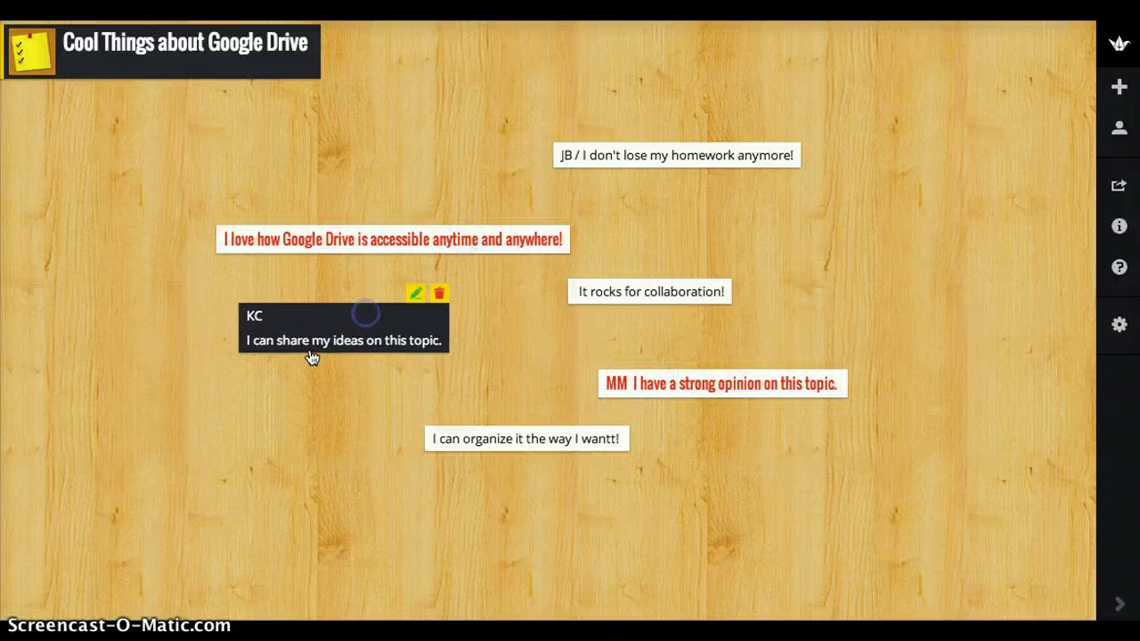
{"action": "left_click", "coordinate": [208, 400]}
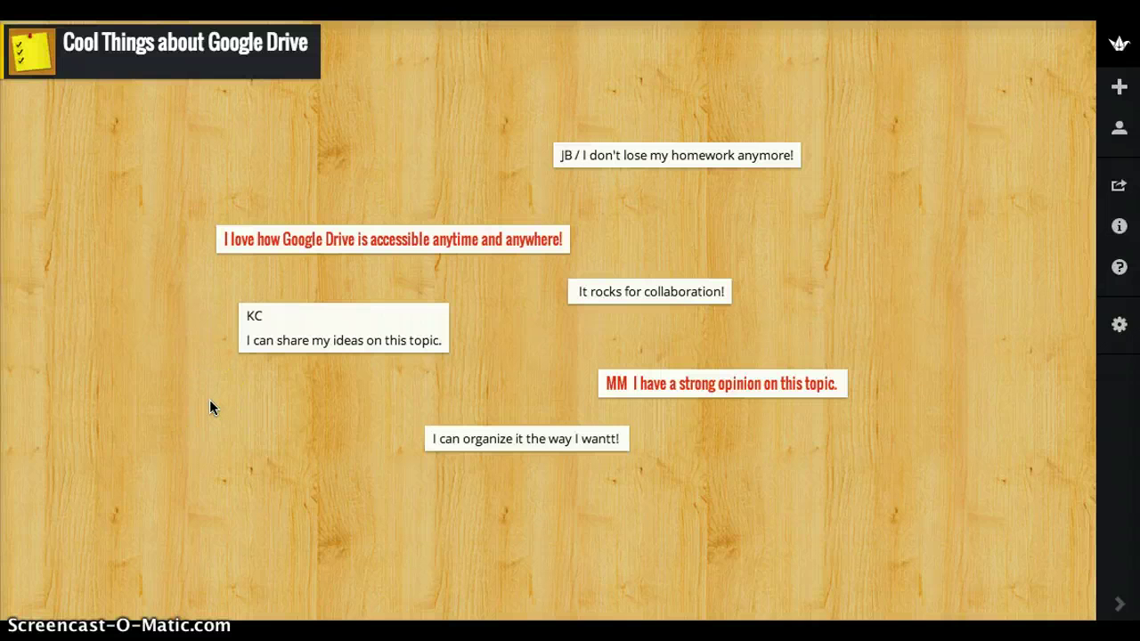
{"action": "mouse_move", "coordinate": [209, 408]}
{"action": "left_mouse_down"}
{"action": "mouse_move", "coordinate": [471, 383]}
{"action": "mouse_move", "coordinate": [507, 354]}
{"action": "left_mouse_up"}
Shift the "KC" note slightly up and left, and move the "JB" homework note lower on the wall.
{"action": "mouse_move", "coordinate": [348, 11]}
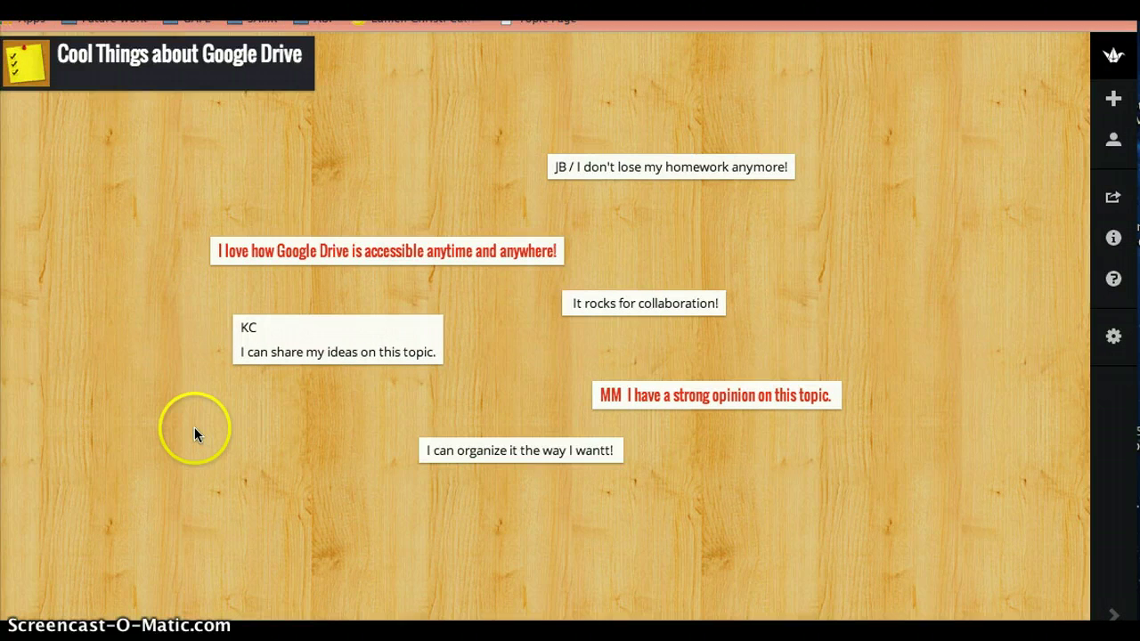
{"action": "left_click", "coordinate": [349, 326]}
{"action": "left_click_drag", "start_coordinate": [304, 313], "coordinate": [282, 317]}
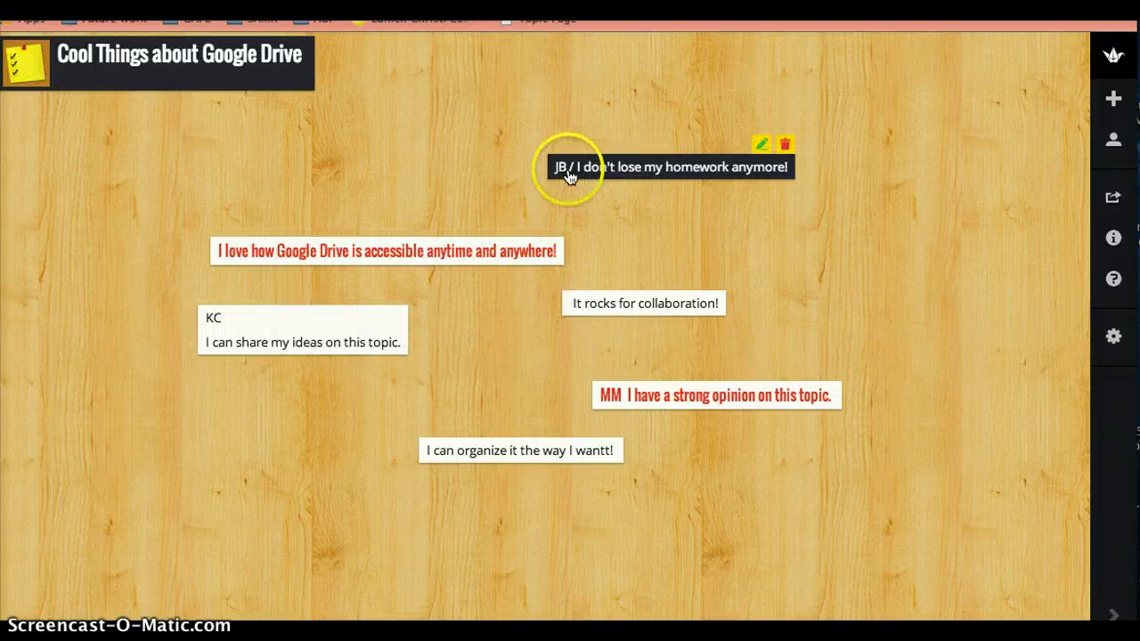
{"action": "left_click", "coordinate": [610, 172]}
{"action": "left_click_drag", "start_coordinate": [611, 172], "coordinate": [644, 219]}
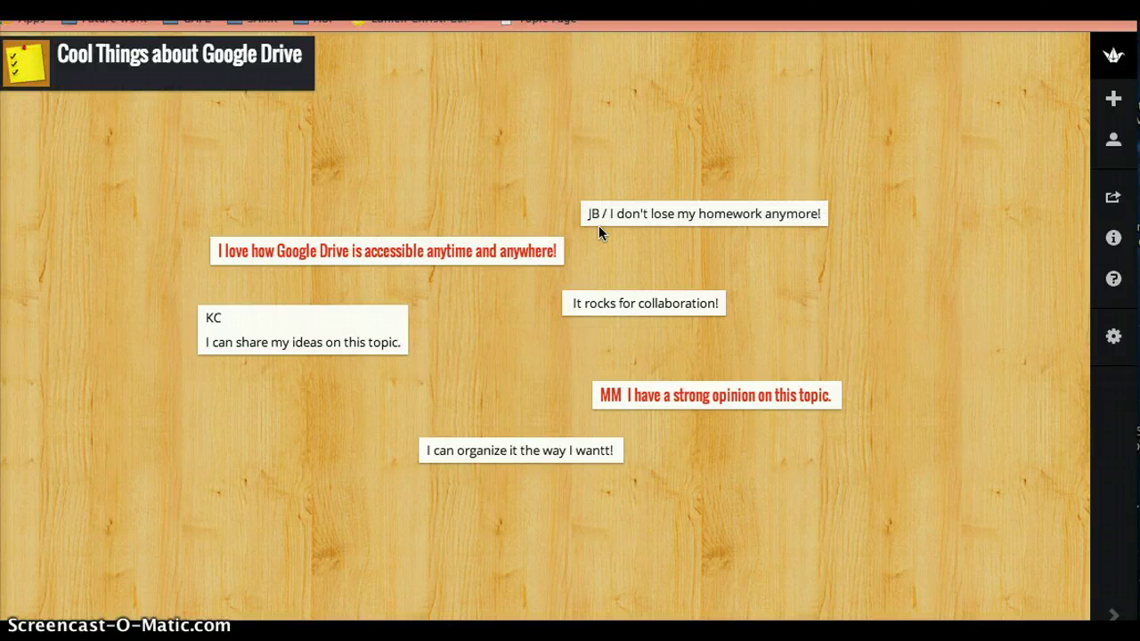
{"action": "left_click", "coordinate": [627, 302]}
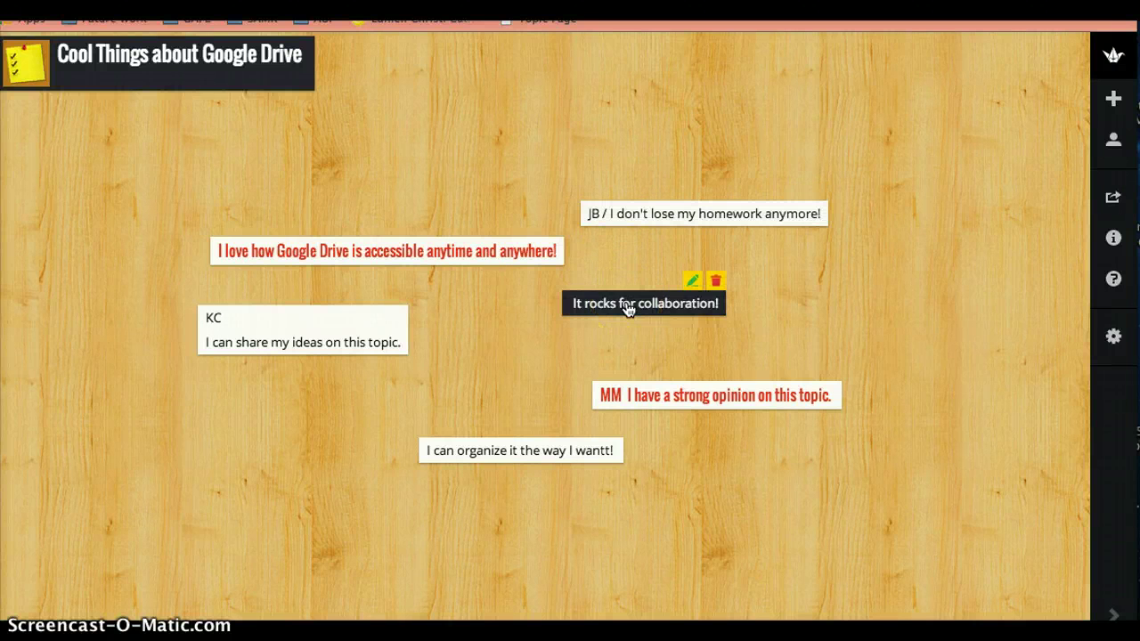
{"action": "left_click", "coordinate": [600, 337]}
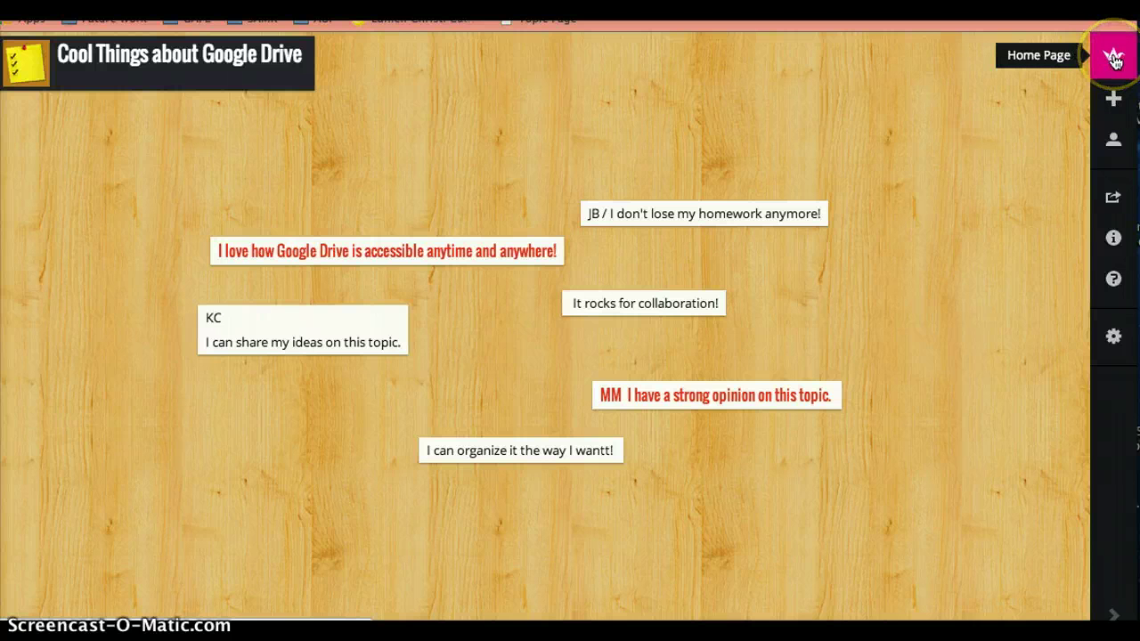
Examine the wall's sidebar tools, including its Share / Export options, and close those options.
{"action": "left_click", "coordinate": [1114, 98]}
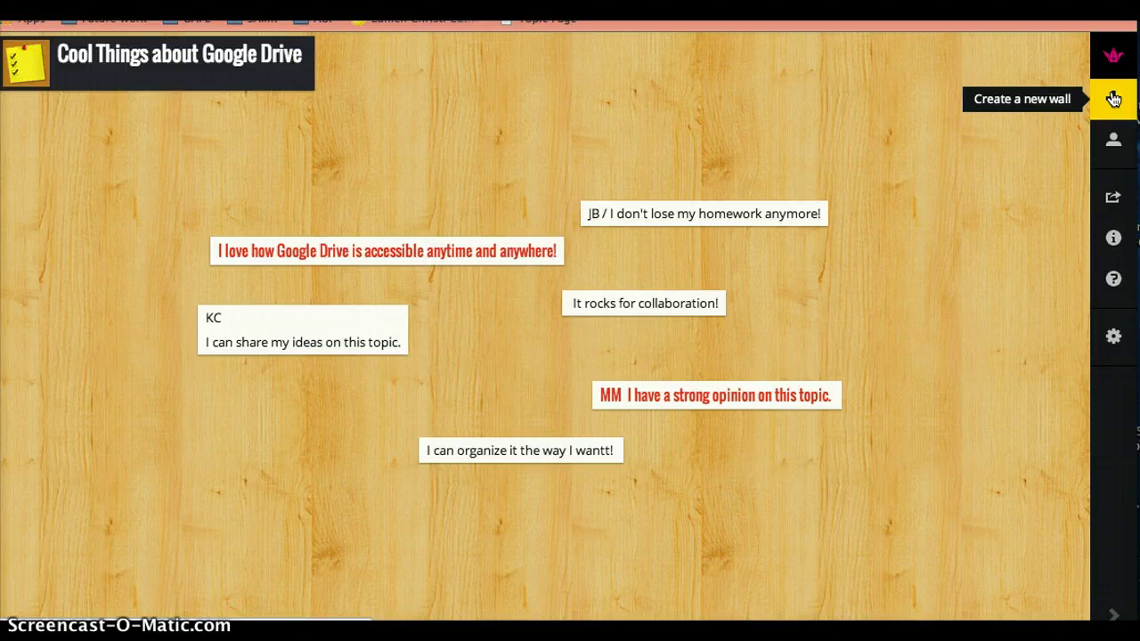
{"action": "left_click", "coordinate": [1114, 99]}
{"action": "left_click", "coordinate": [1114, 142]}
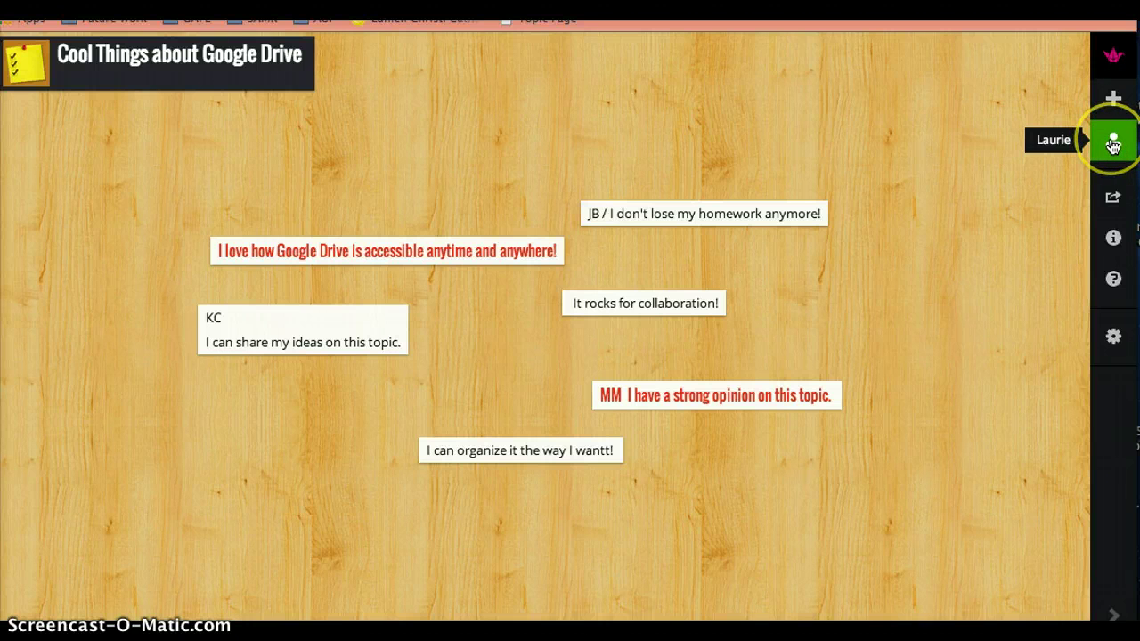
{"action": "left_click", "coordinate": [1112, 209]}
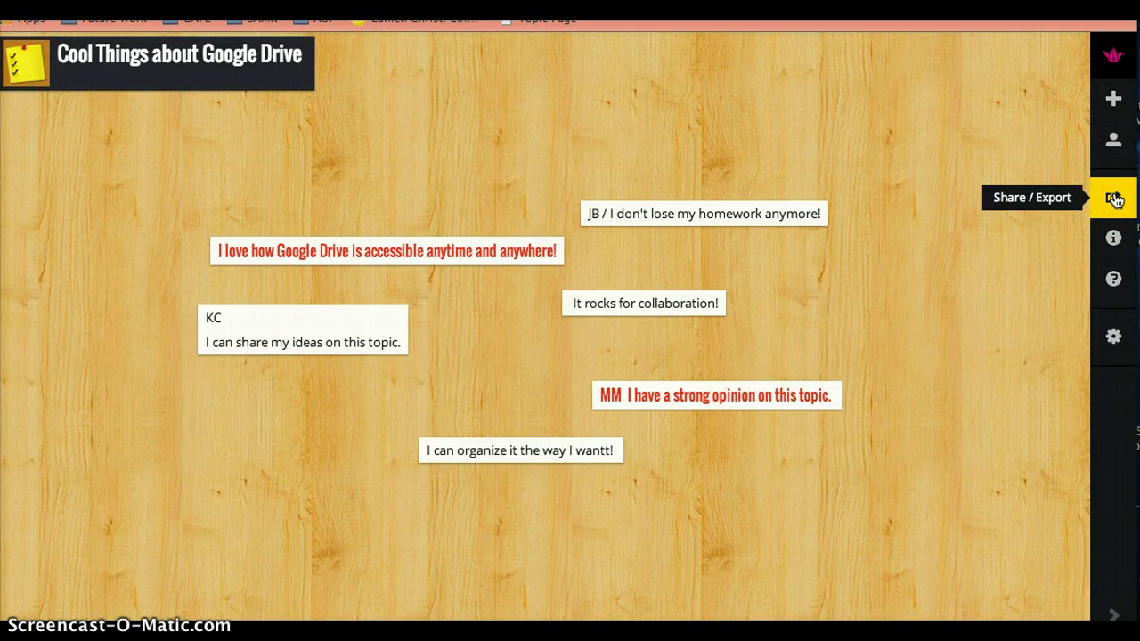
{"action": "left_click", "coordinate": [1115, 200]}
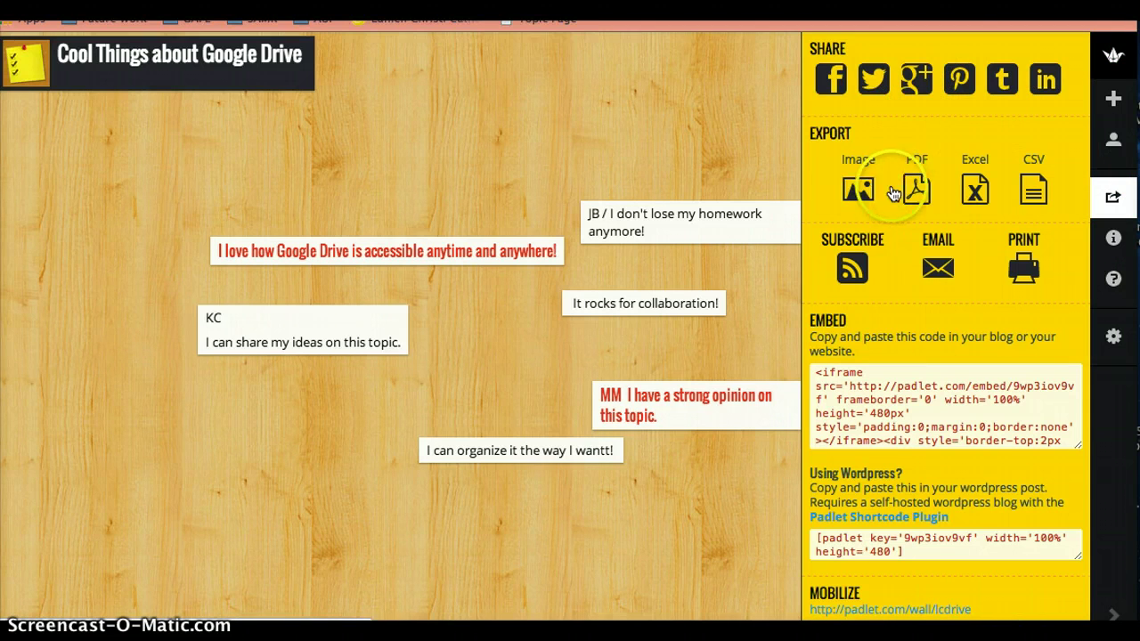
{"action": "left_click", "coordinate": [751, 137]}
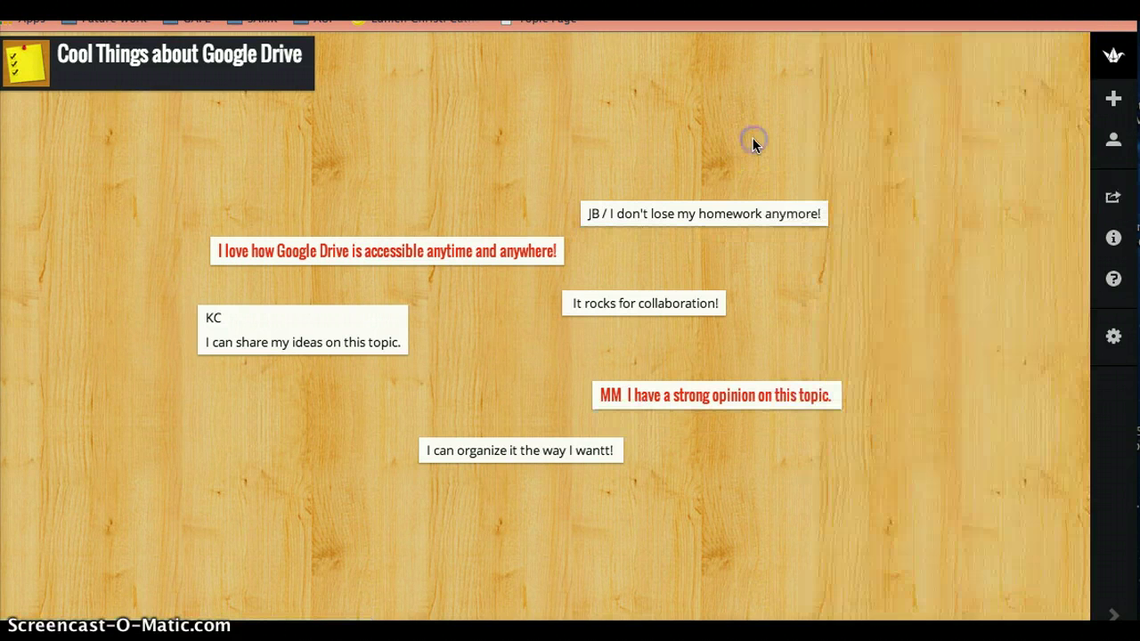
{"action": "left_click", "coordinate": [1113, 198]}
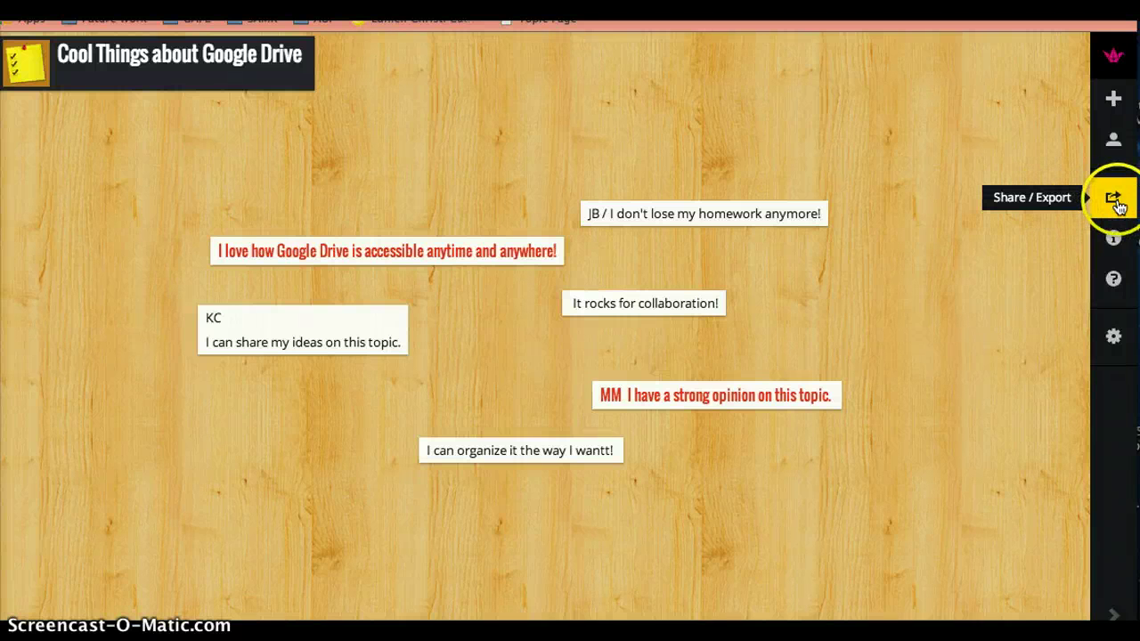
{"action": "left_click", "coordinate": [1113, 237]}
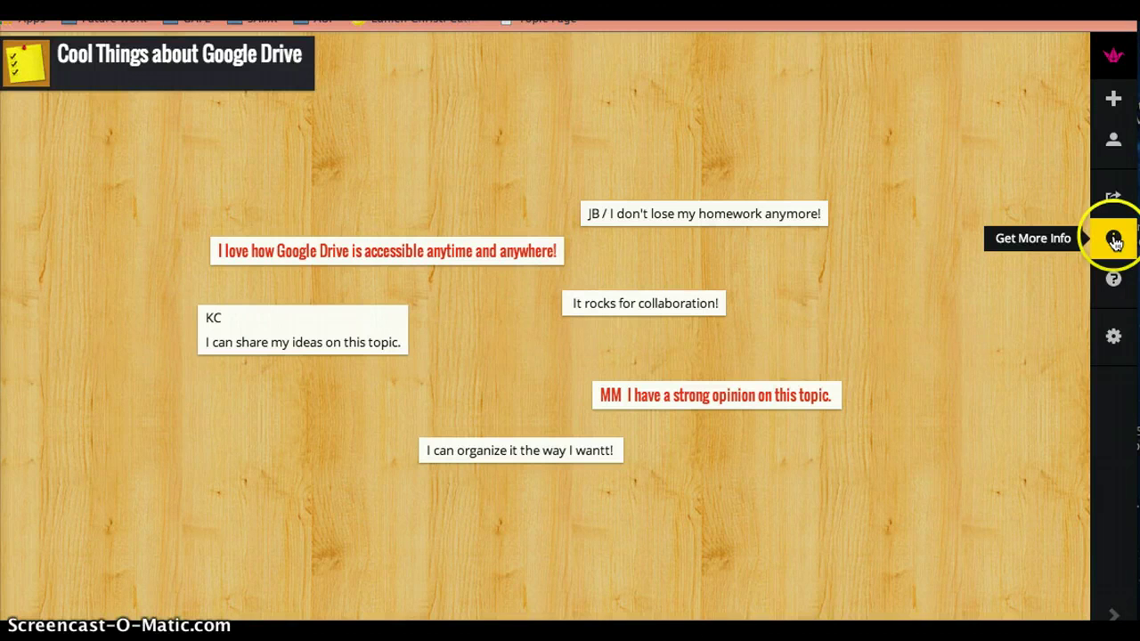
Try the Bamboo and Origami wallpapers on the wall, restore the Wood wallpaper and close the wall settings.
{"action": "left_click", "coordinate": [1109, 340]}
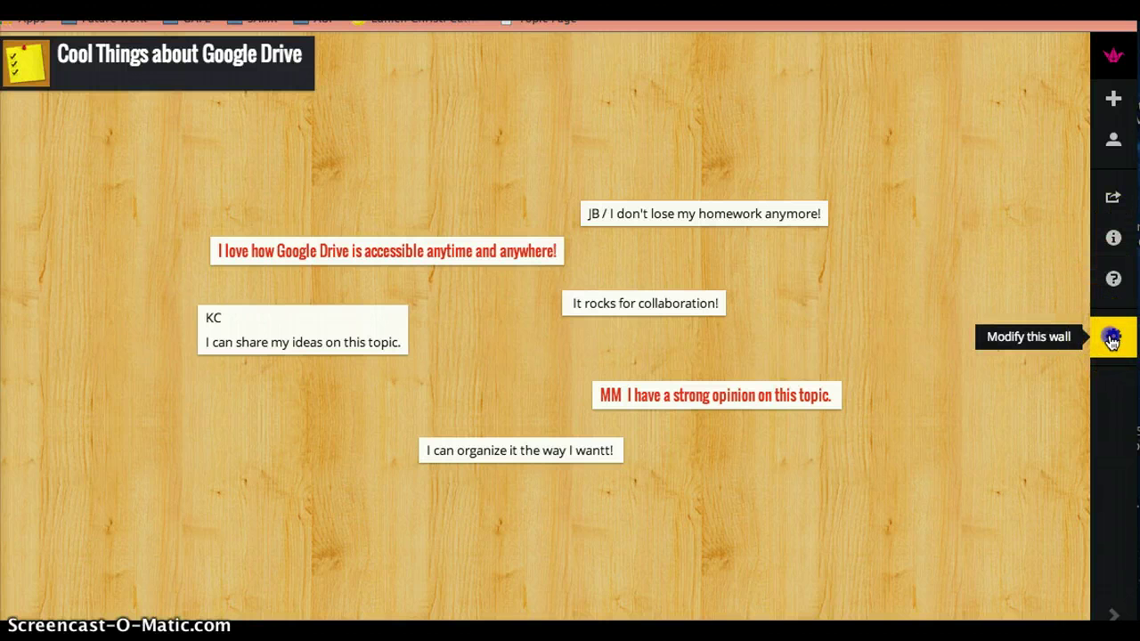
{"action": "left_click", "coordinate": [684, 305]}
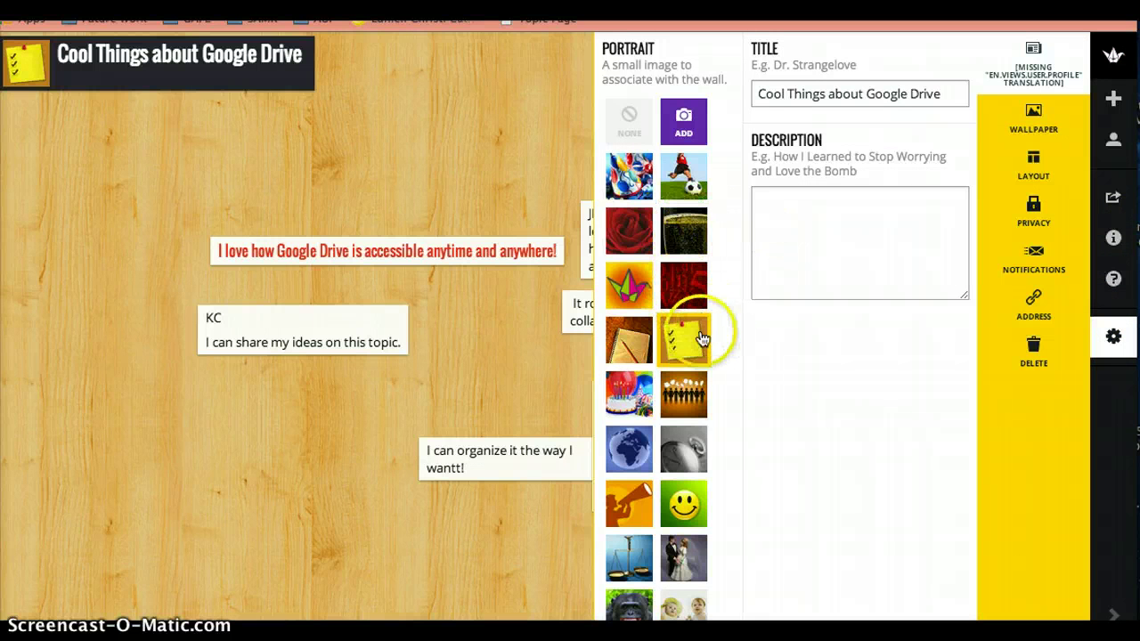
{"action": "left_click", "coordinate": [1037, 118]}
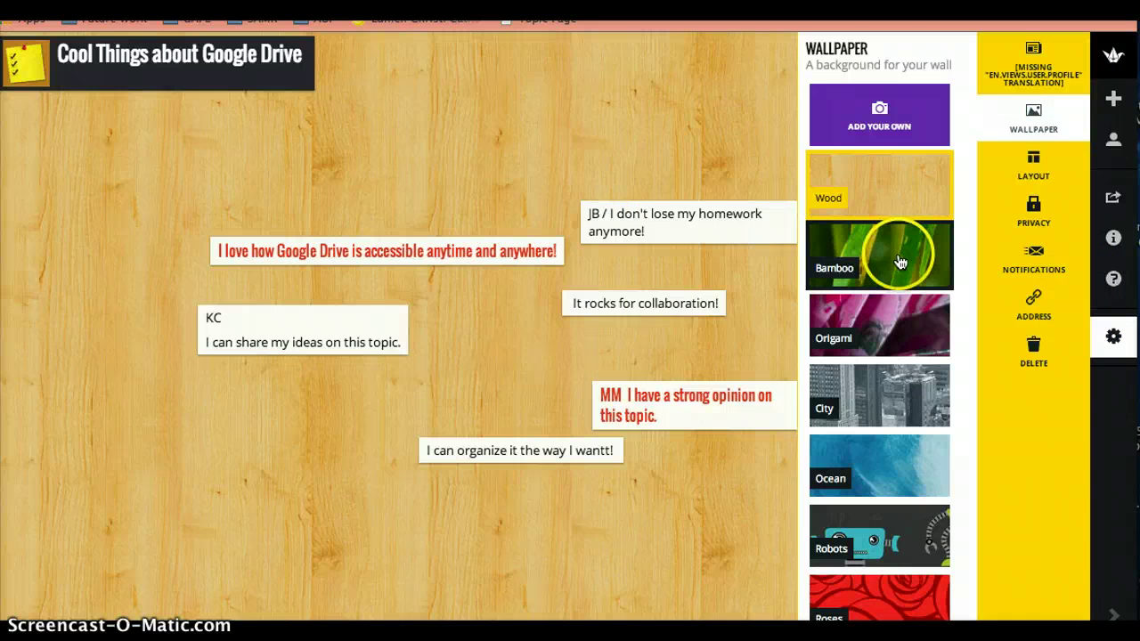
{"action": "left_click", "coordinate": [897, 256]}
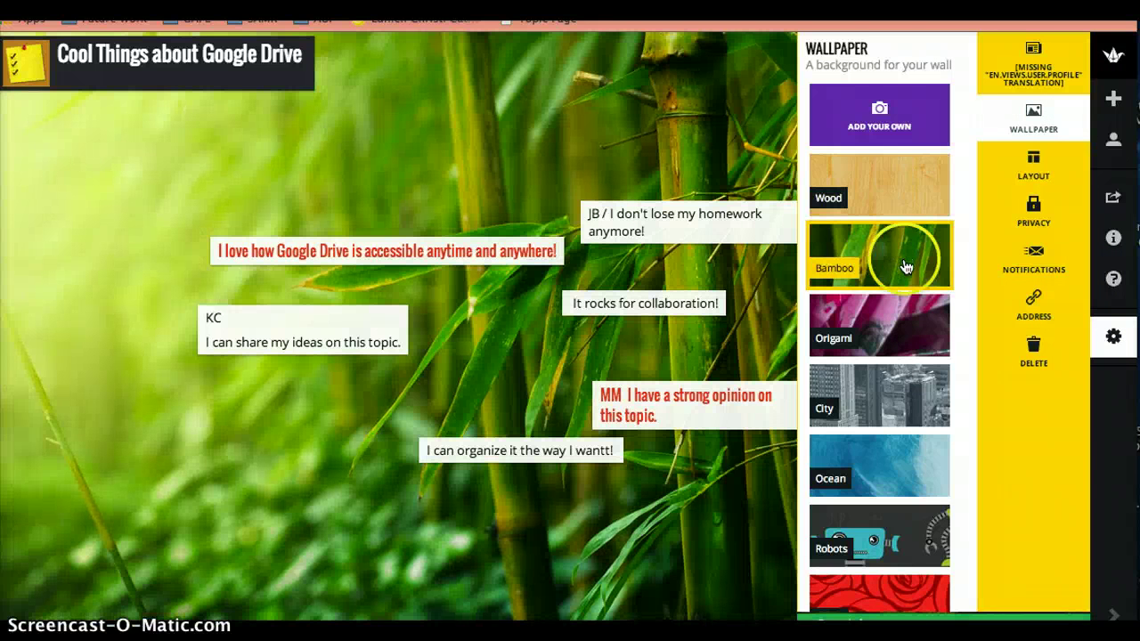
{"action": "left_click", "coordinate": [901, 312]}
{"action": "left_click", "coordinate": [972, 217]}
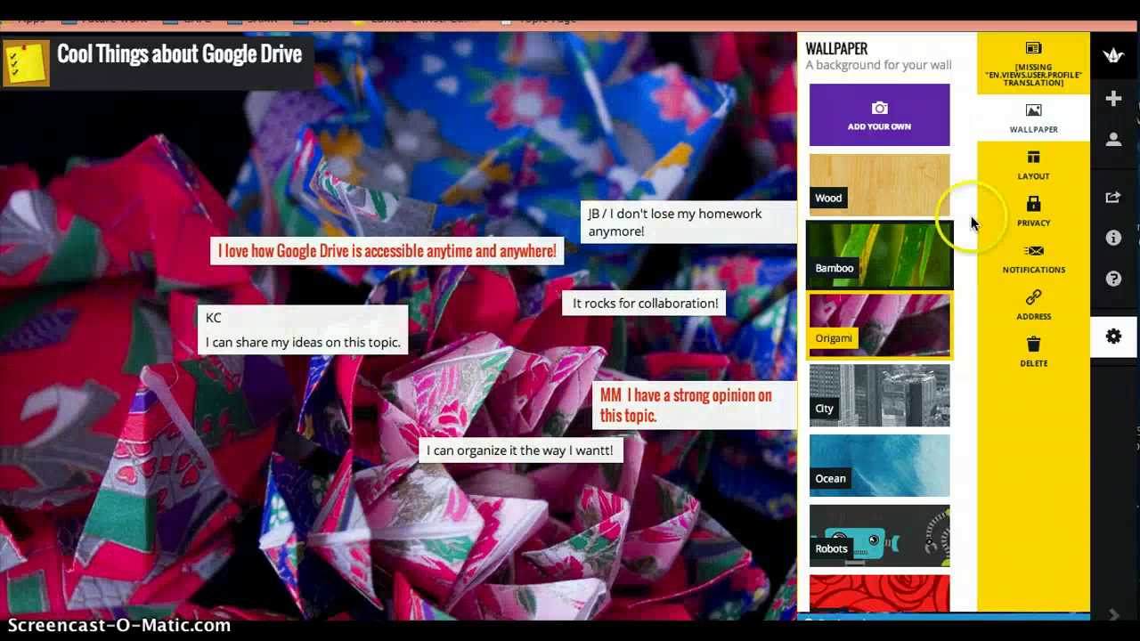
{"action": "left_click", "coordinate": [894, 161]}
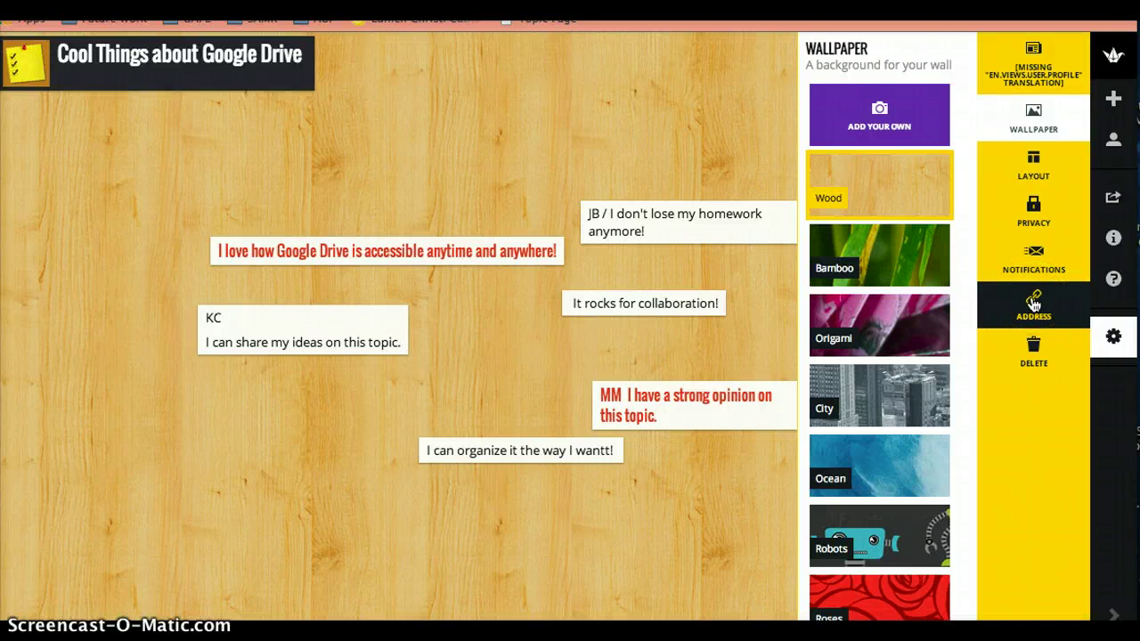
{"action": "left_click", "coordinate": [723, 140]}
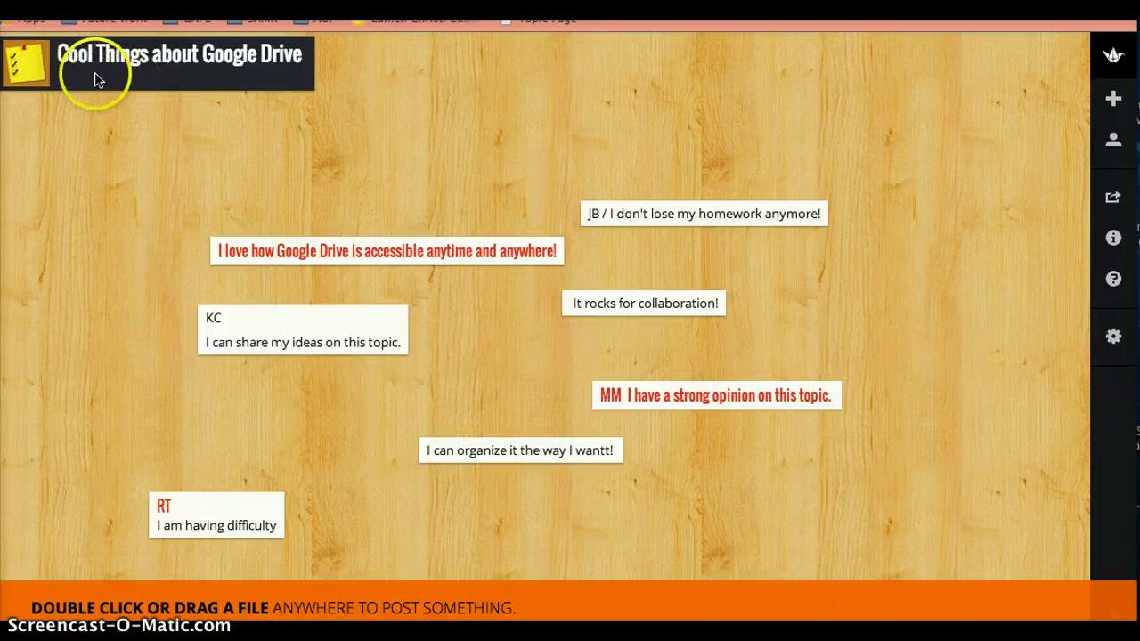
Move the "I love how Google Drive is accessible anytime and anywhere!" note higher, leaving a wider gap above the "KC" note.
{"action": "mouse_move", "coordinate": [365, 257]}
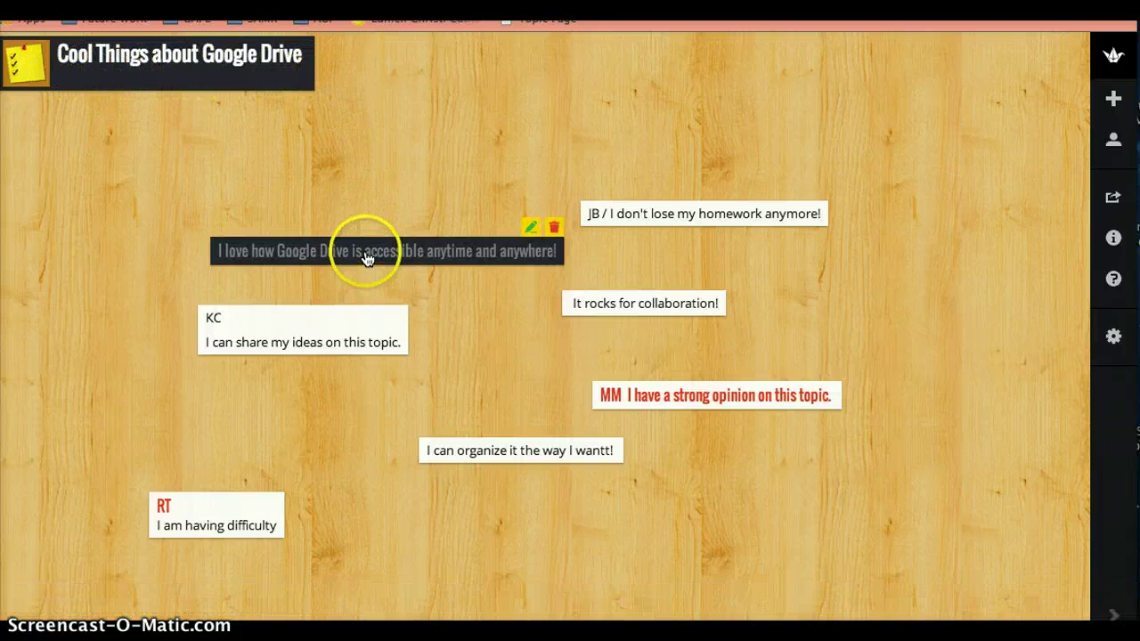
{"action": "left_click_drag", "start_coordinate": [365, 258], "coordinate": [368, 204]}
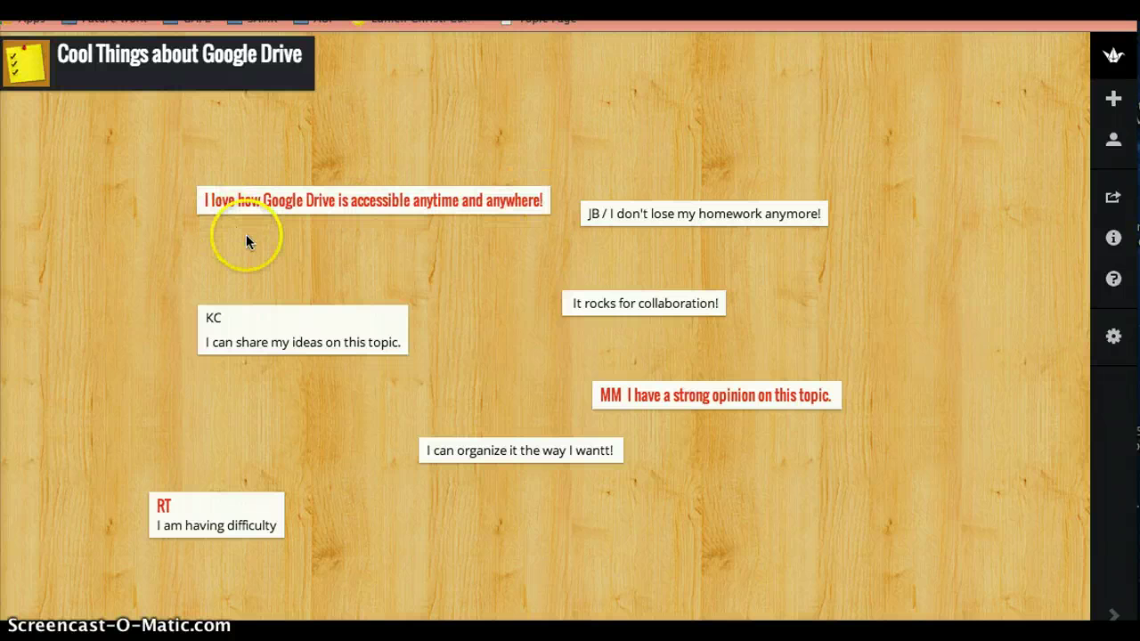
{"action": "mouse_move", "coordinate": [343, 217]}
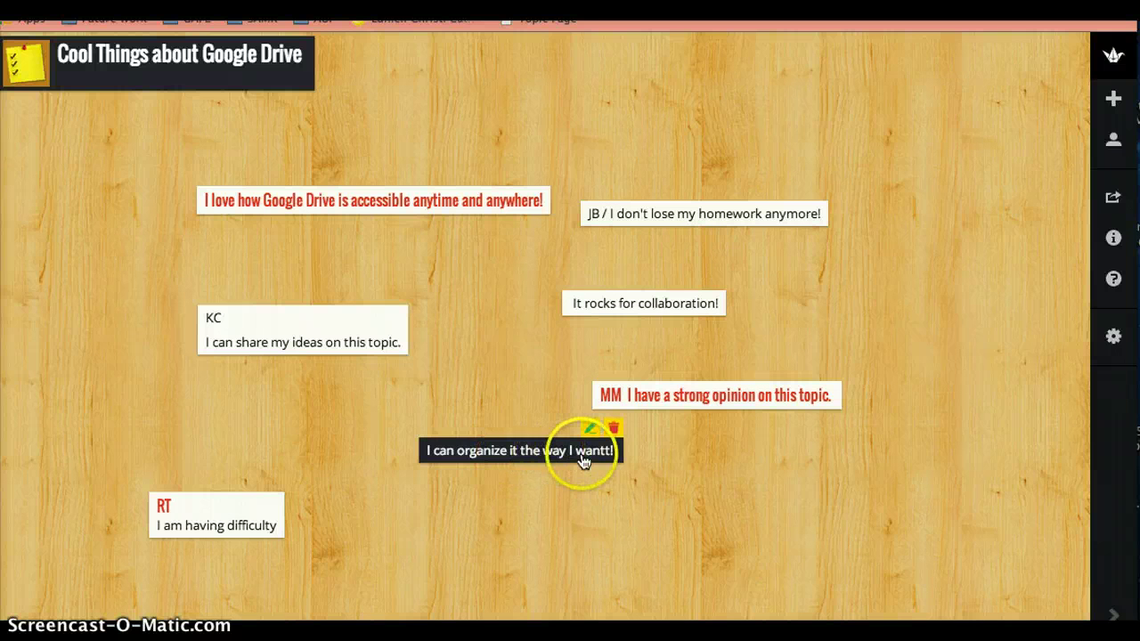
{"action": "left_click", "coordinate": [494, 360]}
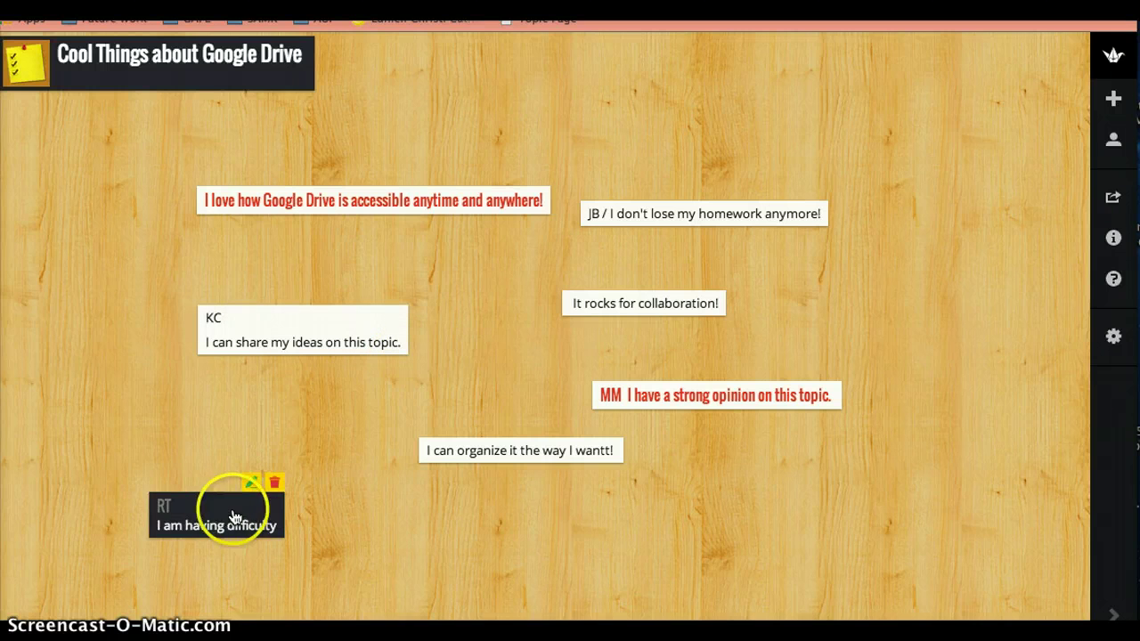
Move the "RT" note up to just below the "KC" note.
{"action": "left_click_drag", "start_coordinate": [229, 504], "coordinate": [298, 422]}
{"action": "left_click", "coordinate": [337, 431]}
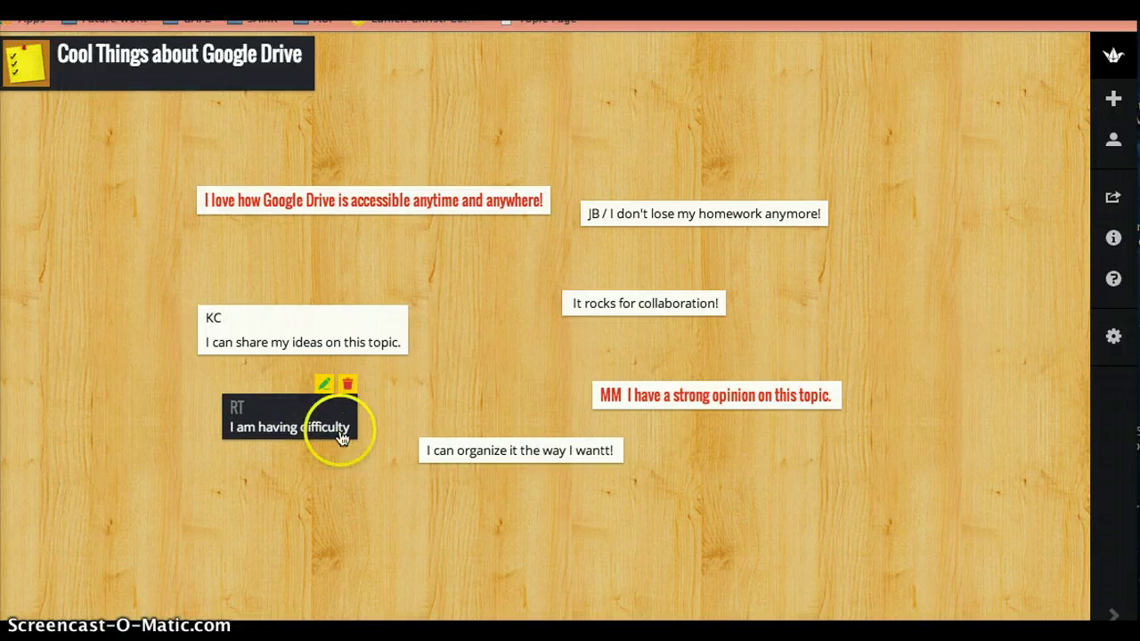
{"action": "left_click", "coordinate": [389, 415]}
{"action": "left_click", "coordinate": [301, 426]}
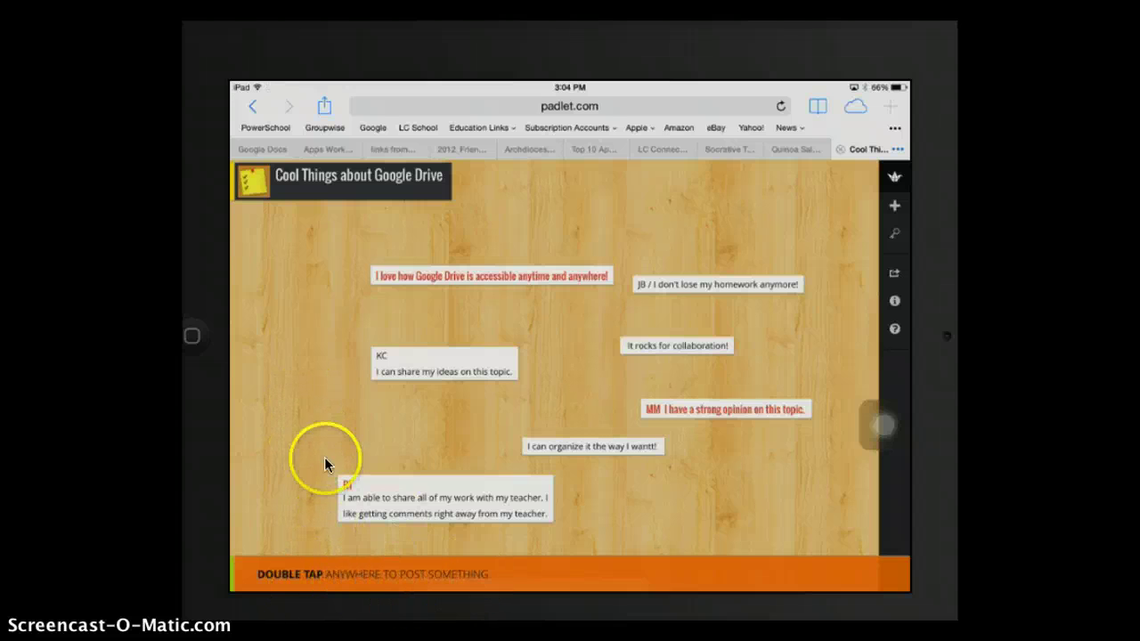
Add a post near the "KC" note with the text "LY - Commenting on the Drive helps me learn".
{"action": "double_click", "coordinate": [315, 374]}
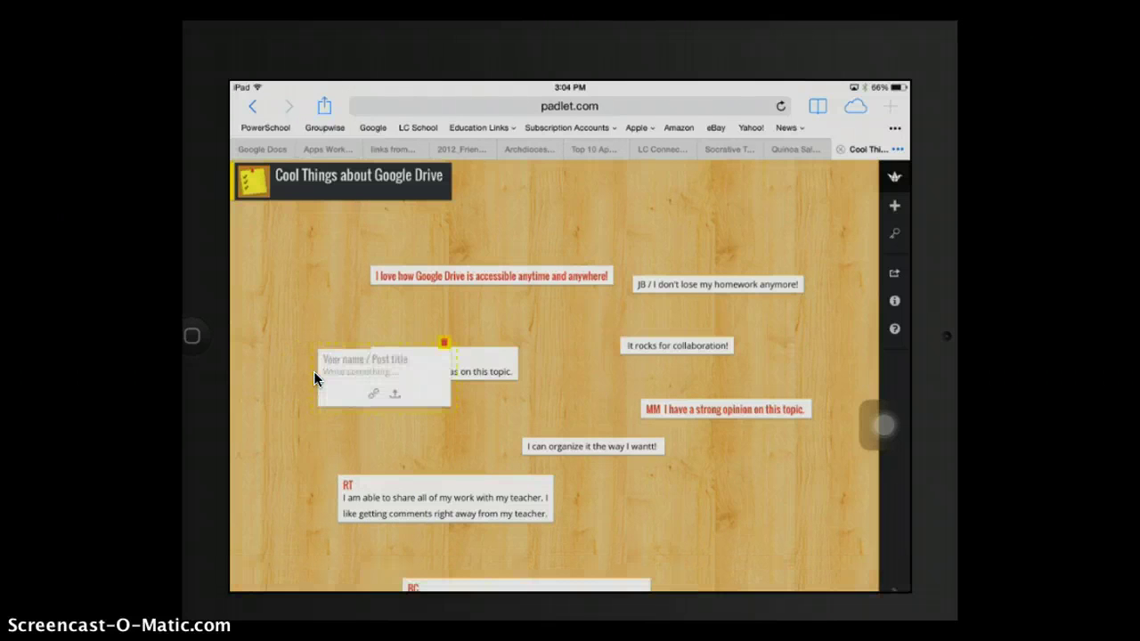
{"action": "left_click", "coordinate": [363, 360]}
{"action": "mouse_move", "coordinate": [364, 365]}
{"action": "left_mouse_down"}
{"action": "mouse_move", "coordinate": [351, 367]}
{"action": "mouse_move", "coordinate": [387, 362]}
{"action": "mouse_move", "coordinate": [384, 374]}
{"action": "mouse_move", "coordinate": [370, 361]}
{"action": "left_mouse_up"}
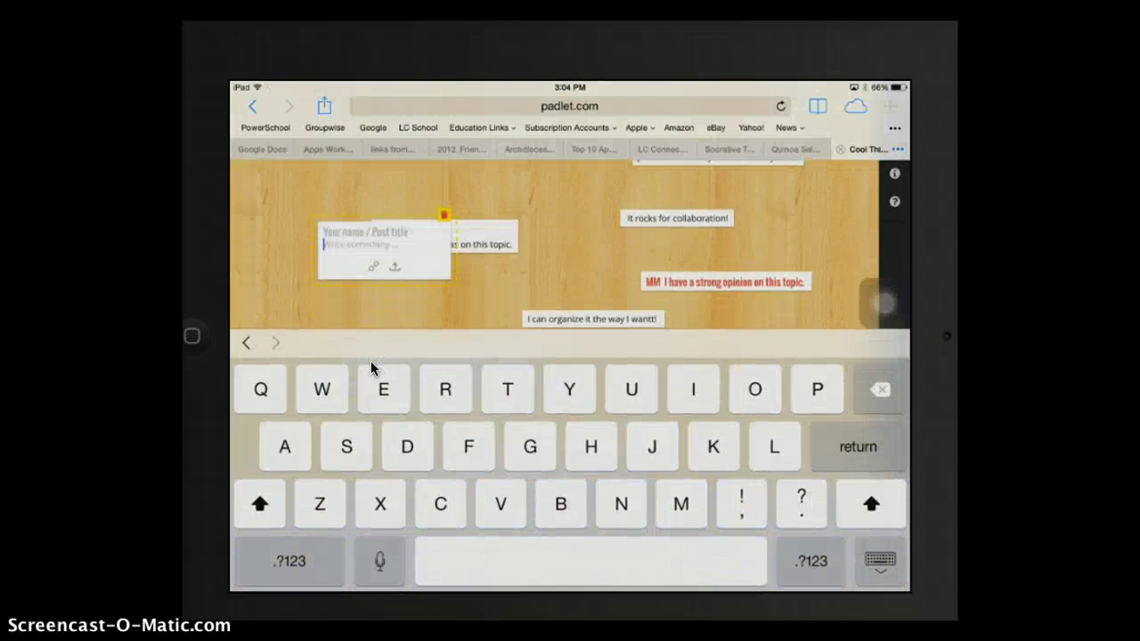
{"action": "type", "text": "LY"}
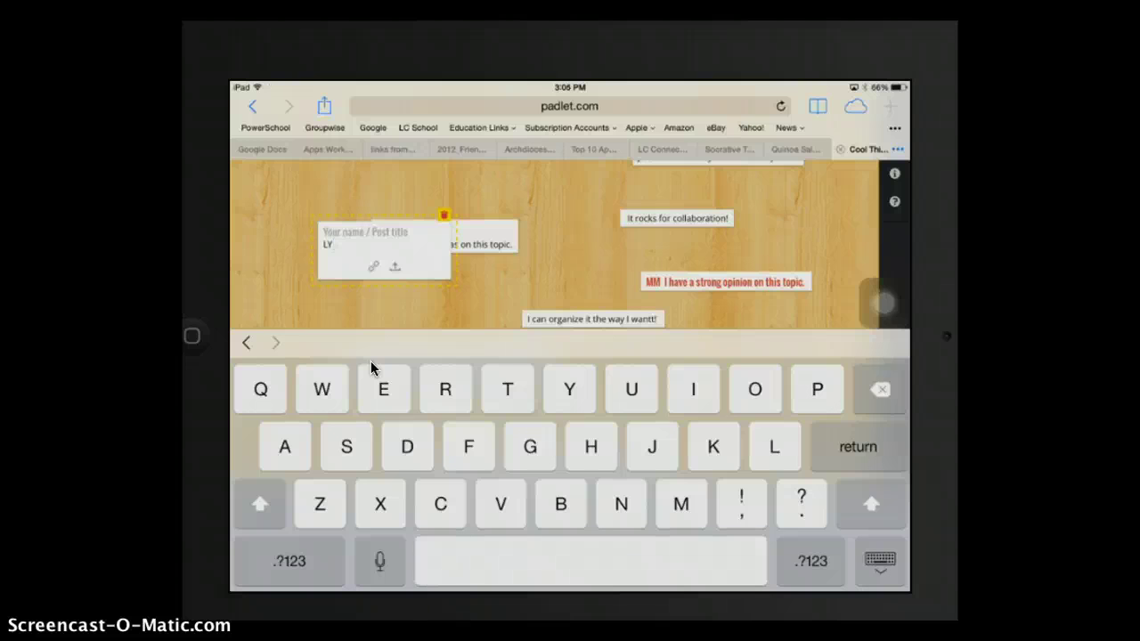
{"action": "left_click", "coordinate": [290, 561]}
{"action": "type", "text": "- Commen"}
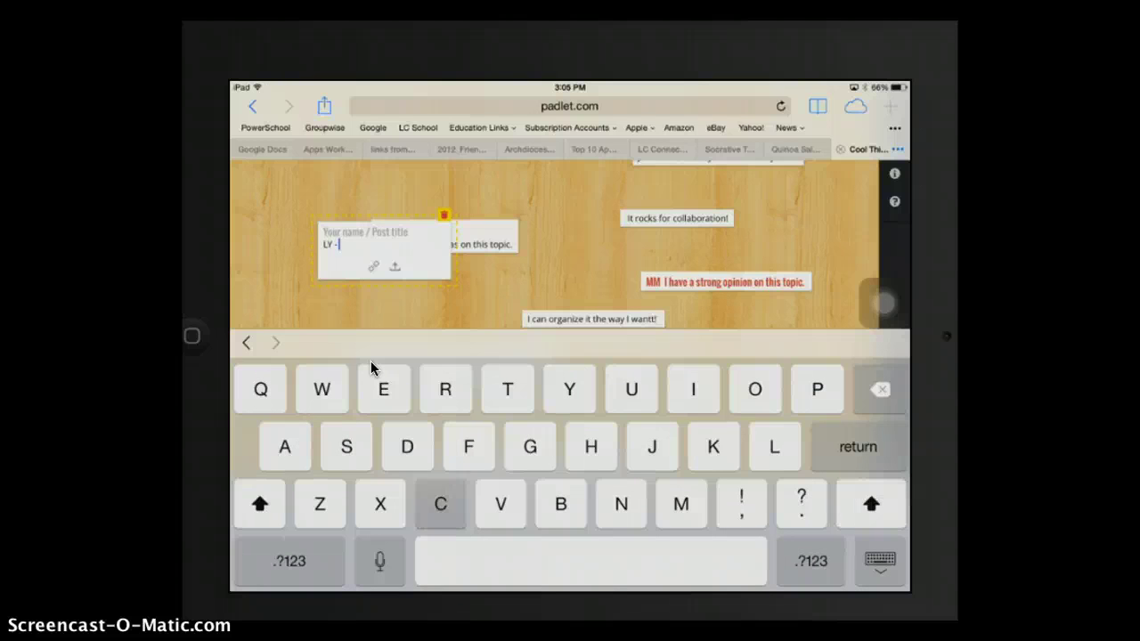
{"action": "type", "text": "ting "}
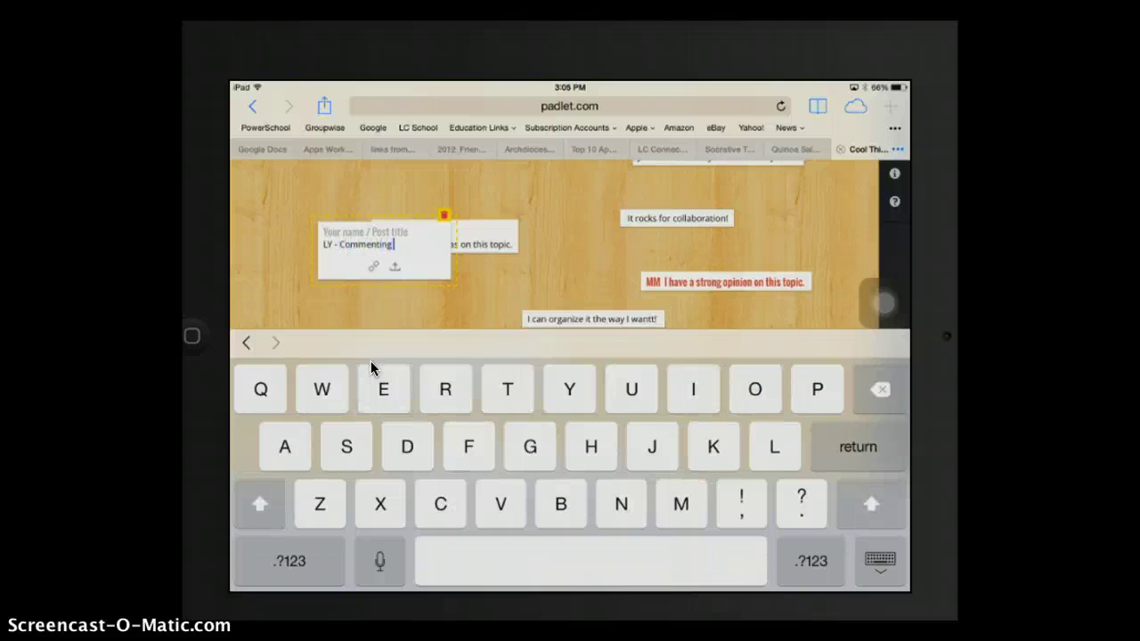
{"action": "type", "text": "on the"}
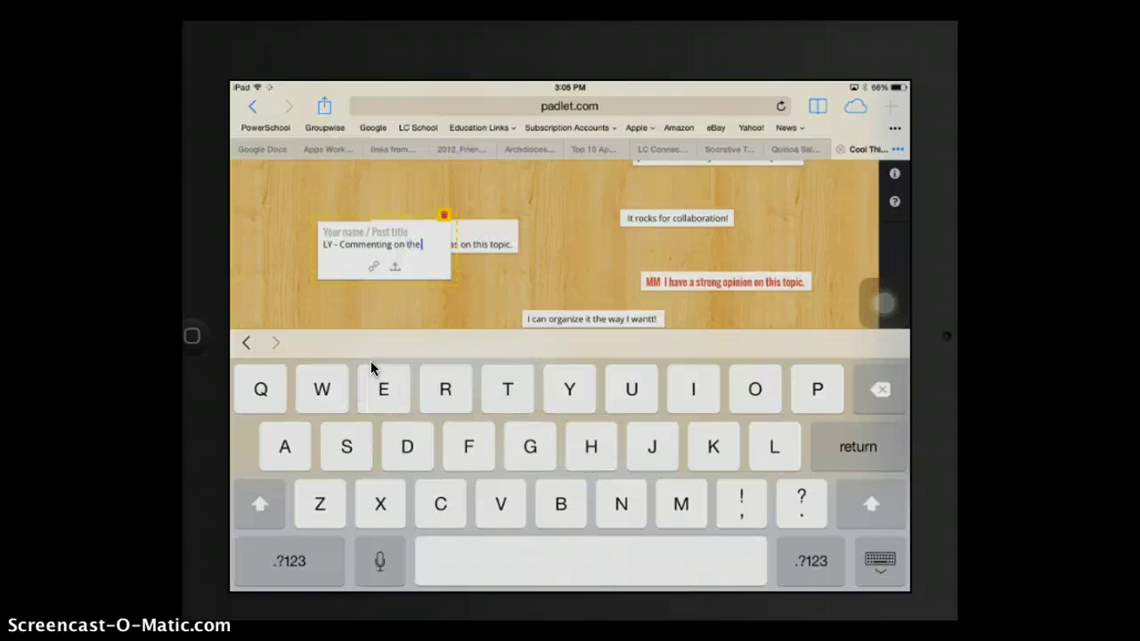
{"action": "key", "text": "shift"}
{"action": "type", "text": "Drive h"}
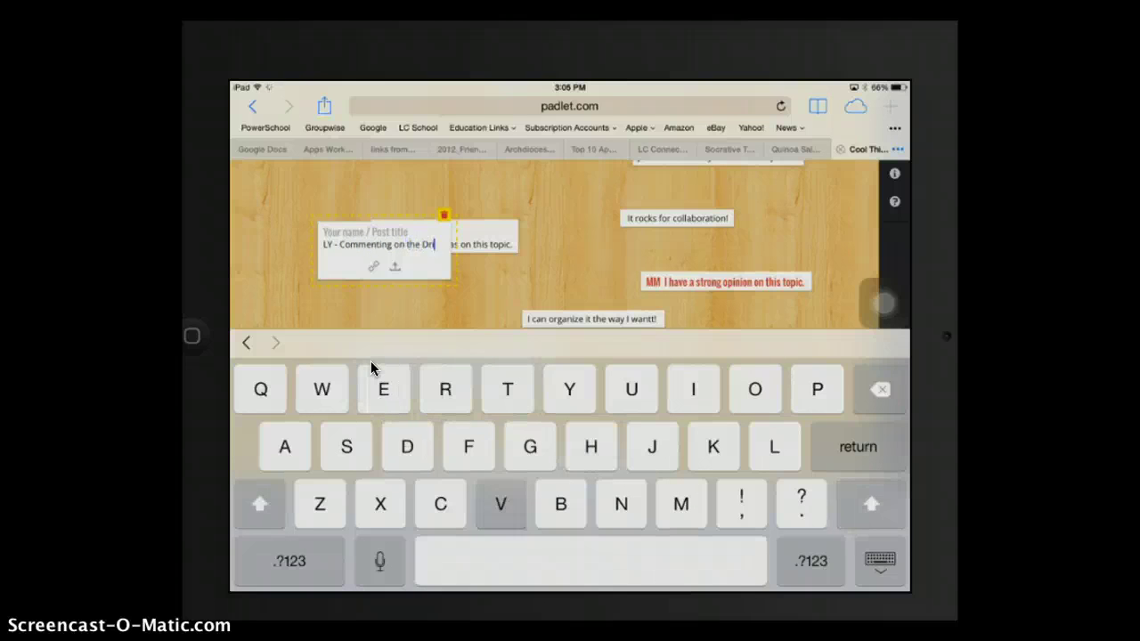
{"action": "type", "text": "elps "}
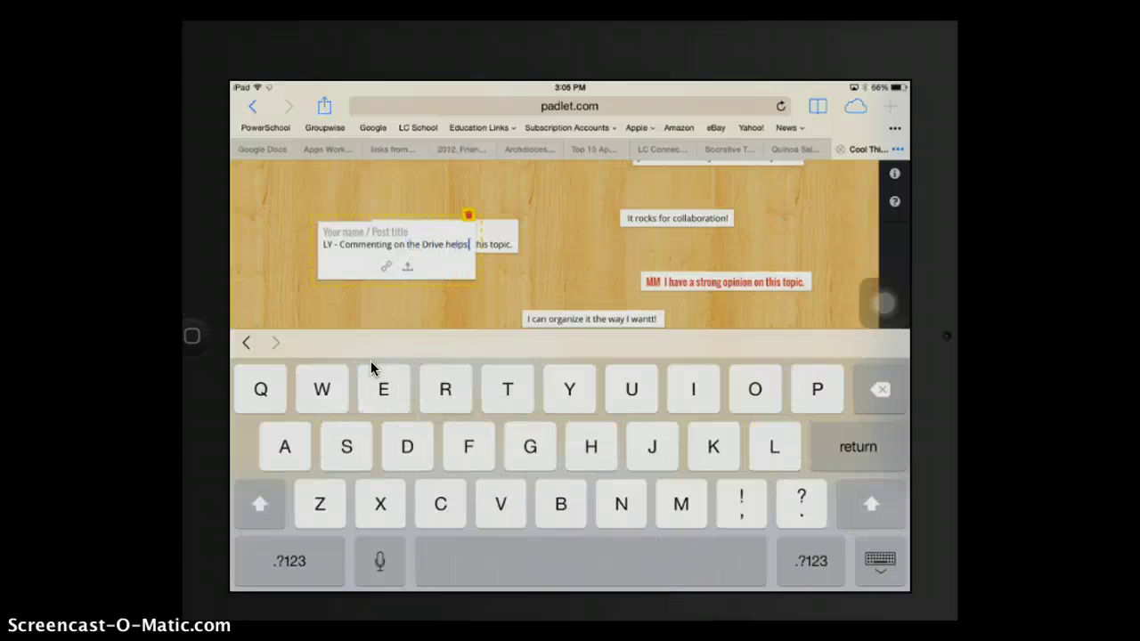
{"action": "type", "text": "me"}
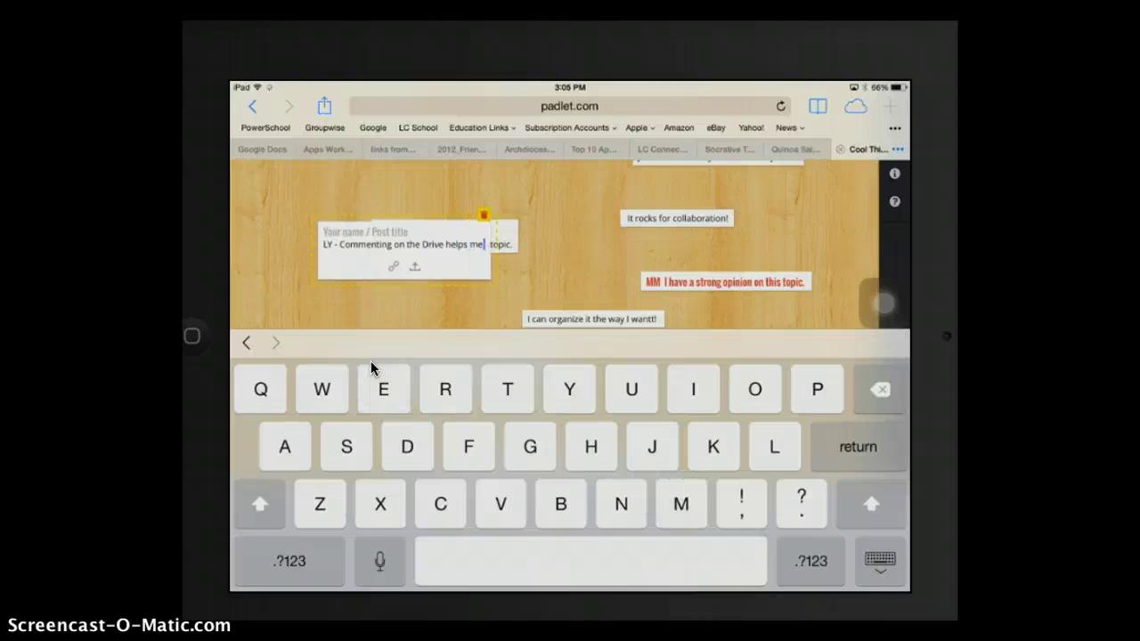
{"action": "type", "text": " learn"}
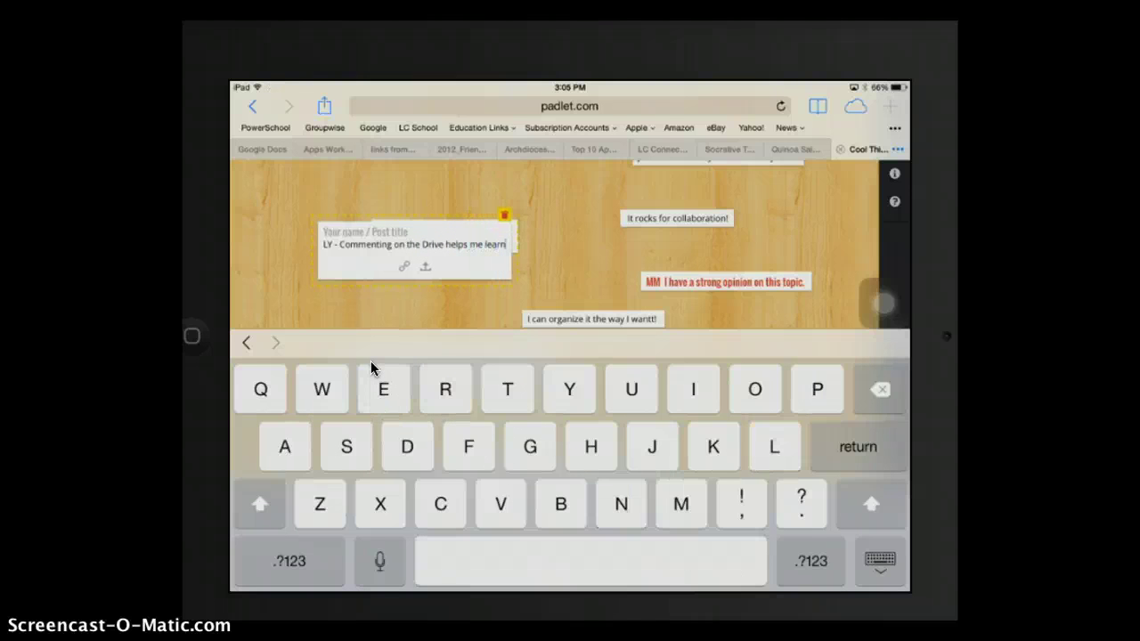
{"action": "left_click", "coordinate": [318, 409]}
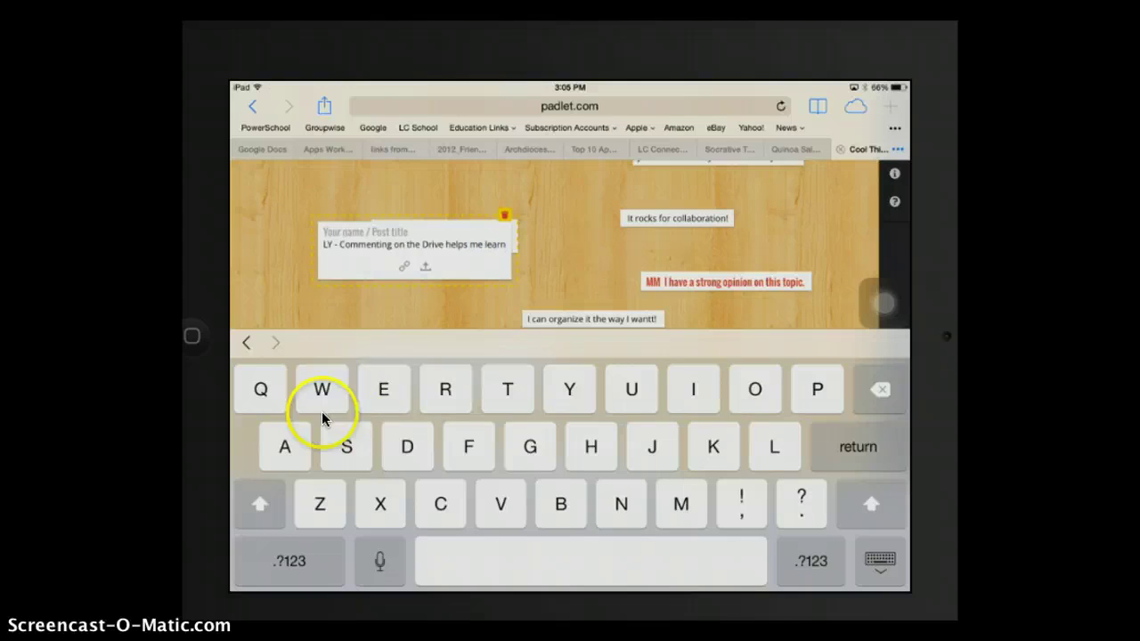
Attach the food container photo from My Photo Stream to the "LY" post and finish the post.
{"action": "left_click", "coordinate": [423, 266]}
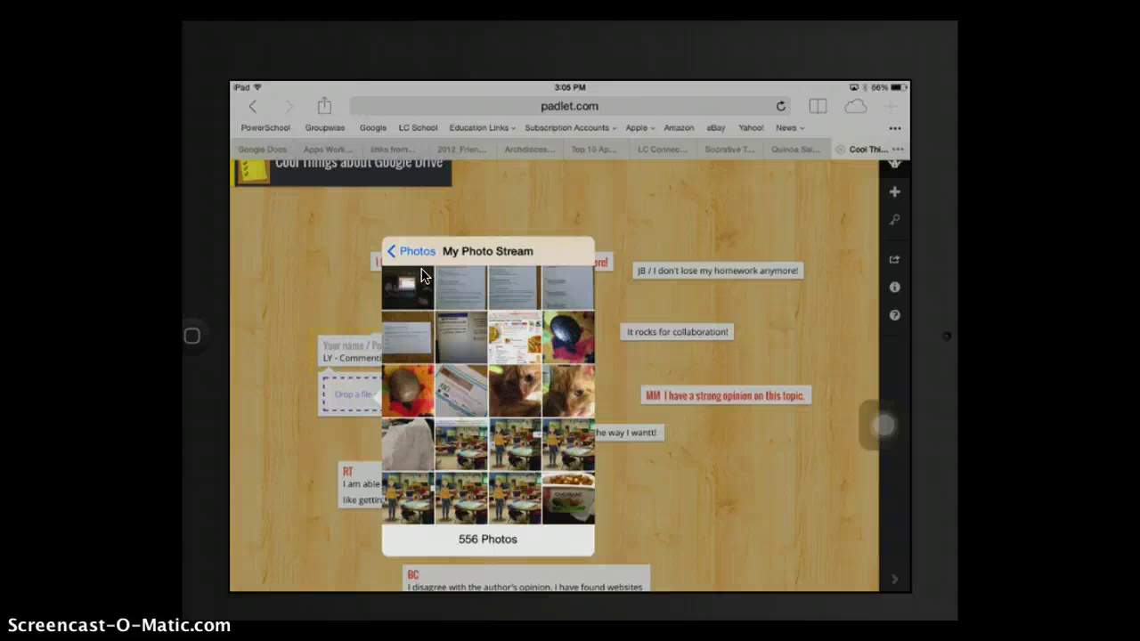
{"action": "left_click", "coordinate": [422, 275]}
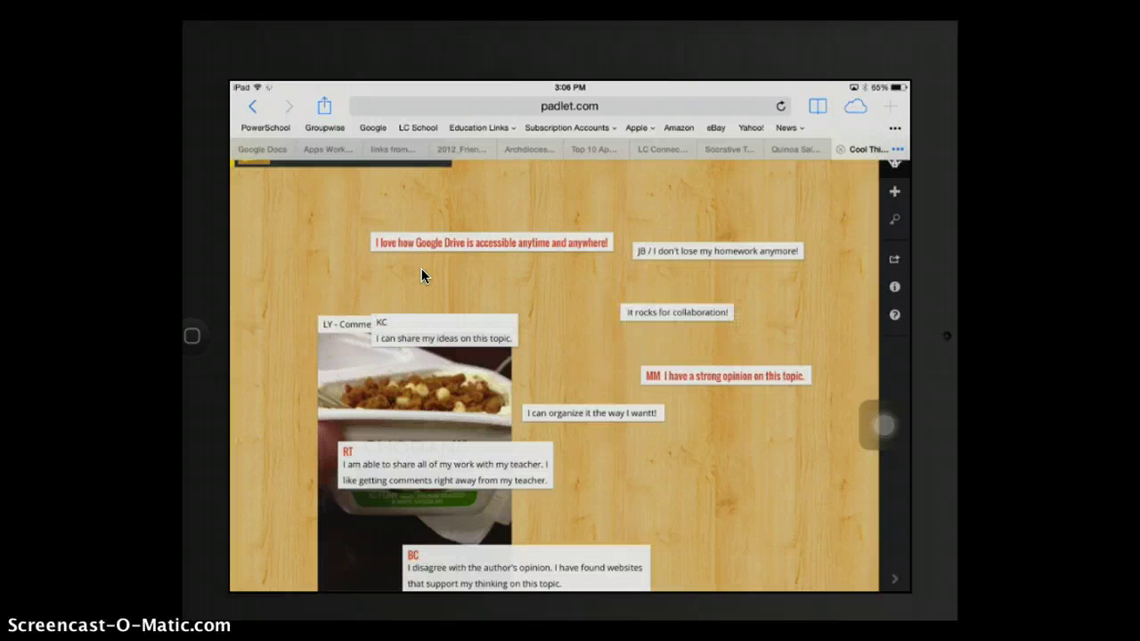
{"action": "left_click", "coordinate": [341, 385]}
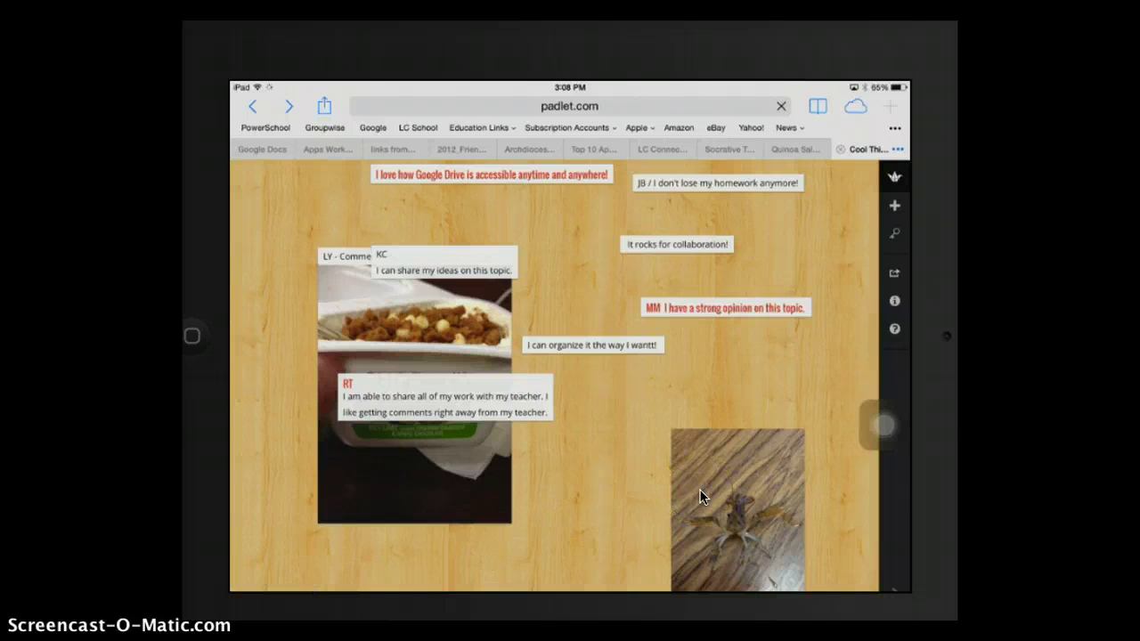
{"action": "scroll", "coordinate": [699, 497], "scroll_direction": "down", "scroll_amount": 1}
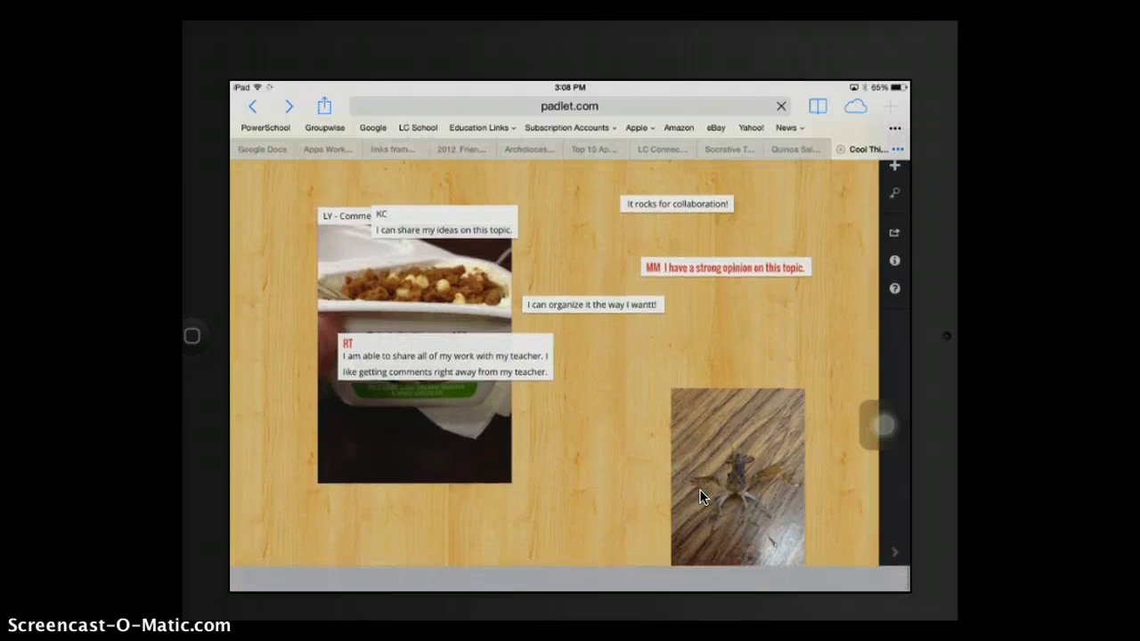
{"action": "scroll", "coordinate": [497, 466], "scroll_direction": "up", "scroll_amount": 3}
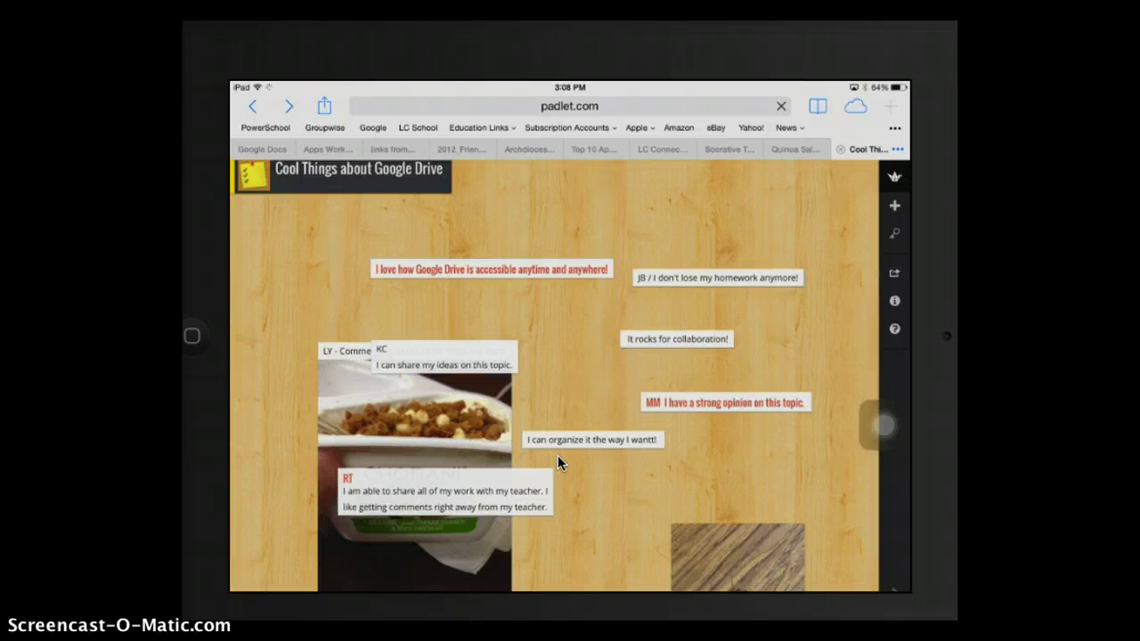
{"action": "scroll", "coordinate": [557, 455], "scroll_direction": "down", "scroll_amount": 2}
{"action": "left_click", "coordinate": [567, 455]}
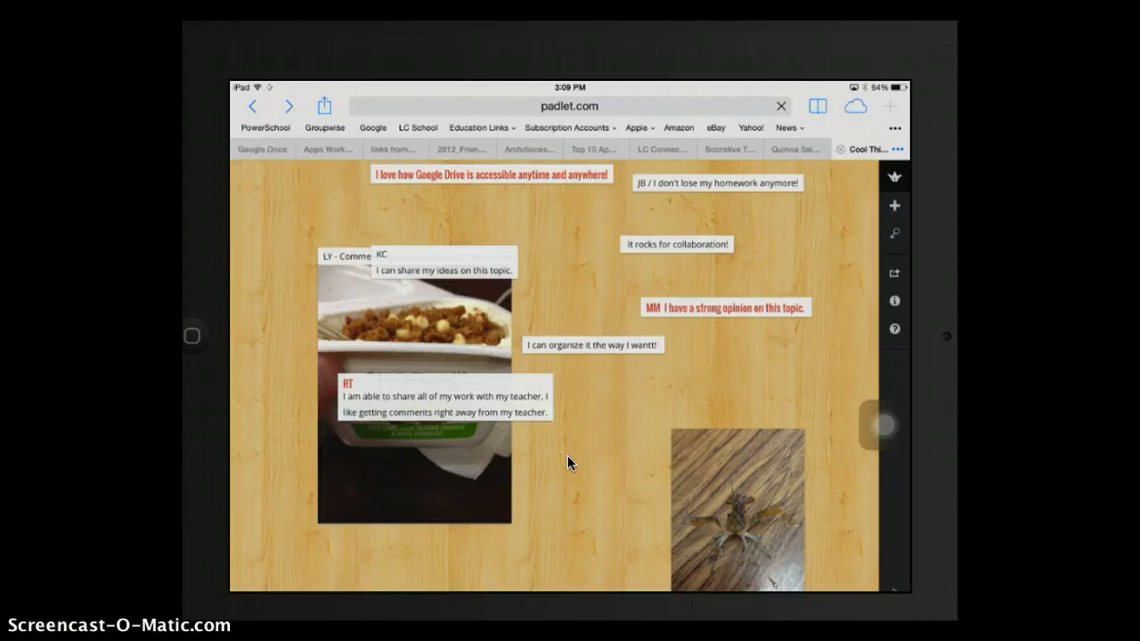
{"action": "left_click", "coordinate": [562, 531]}
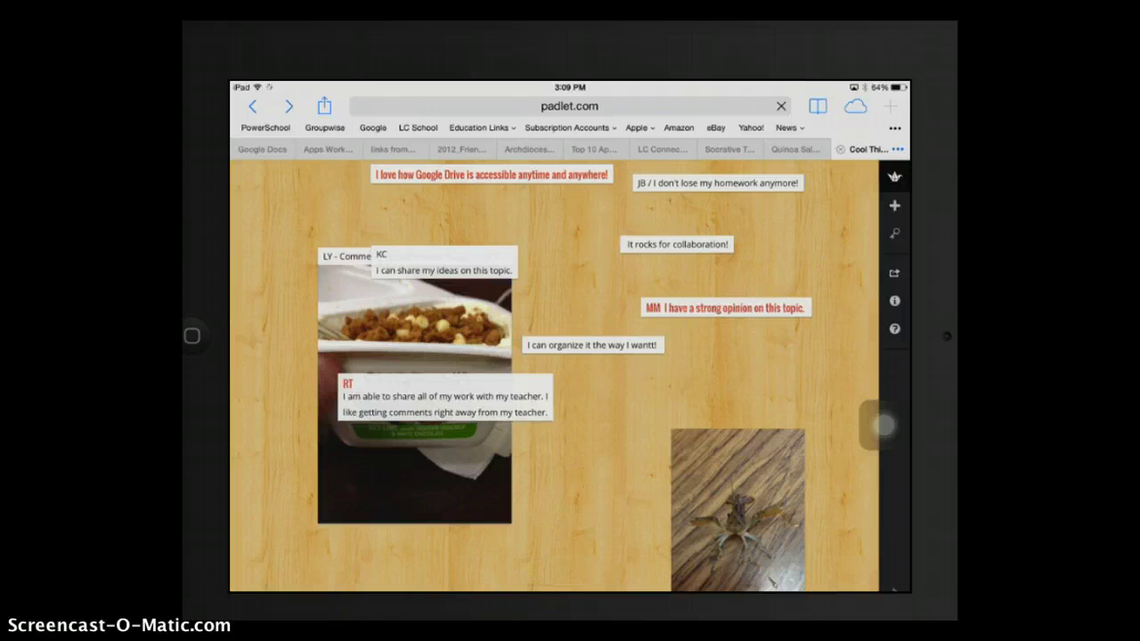